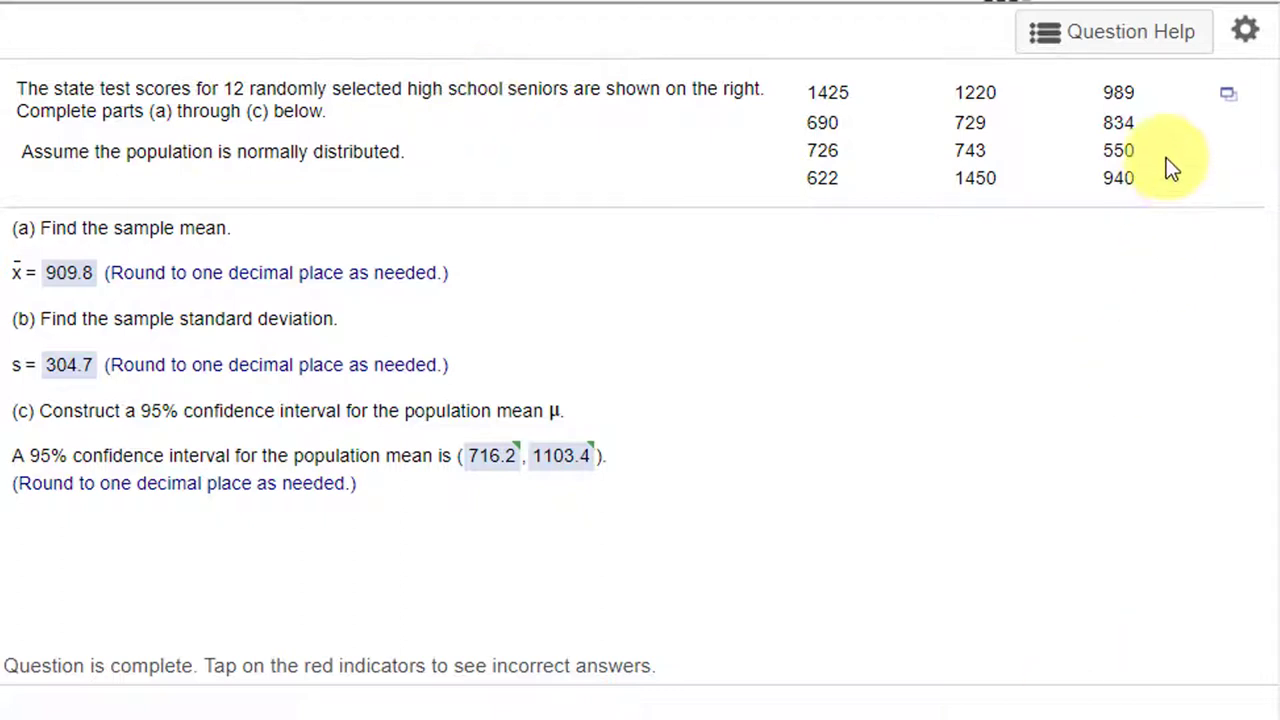
# - Open the question's 12 test scores in StatCrunch as column var1
pyautogui.click(1230, 98)
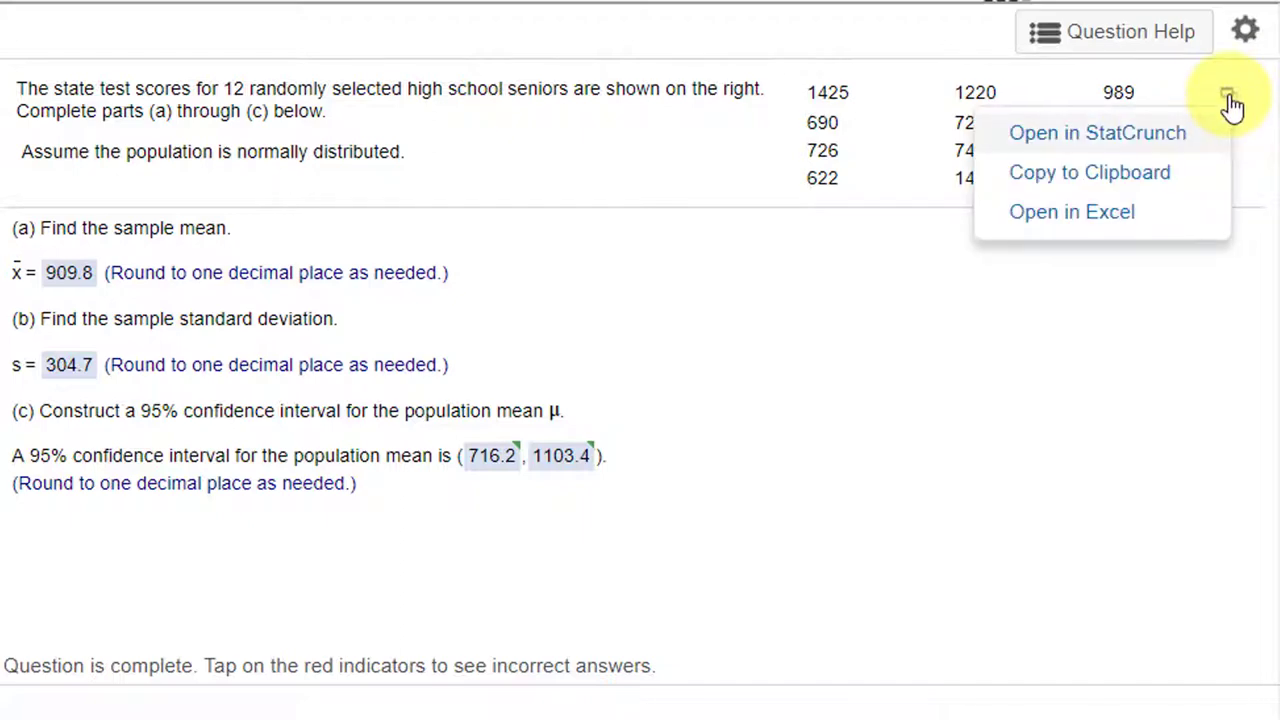
pyautogui.click(1141, 133)
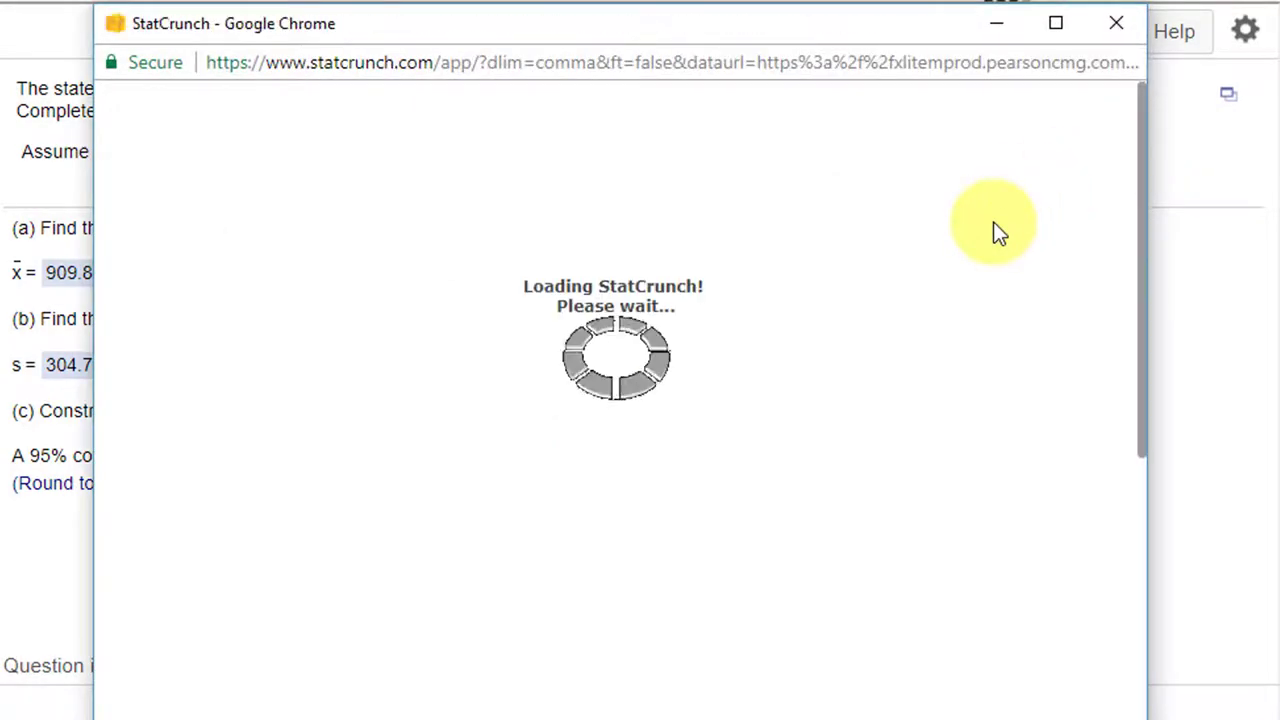
pyautogui.moveTo(663, 23); pyautogui.dragTo(906, 0)
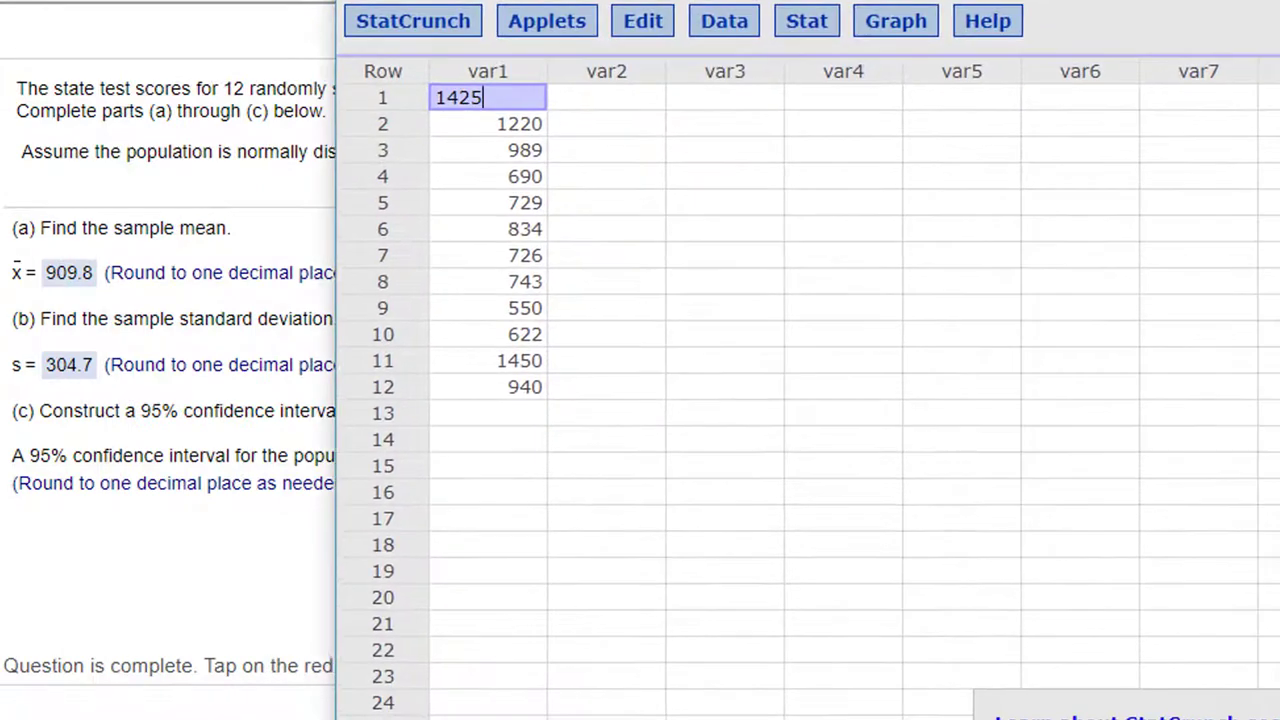
pyautogui.click(777, 24)
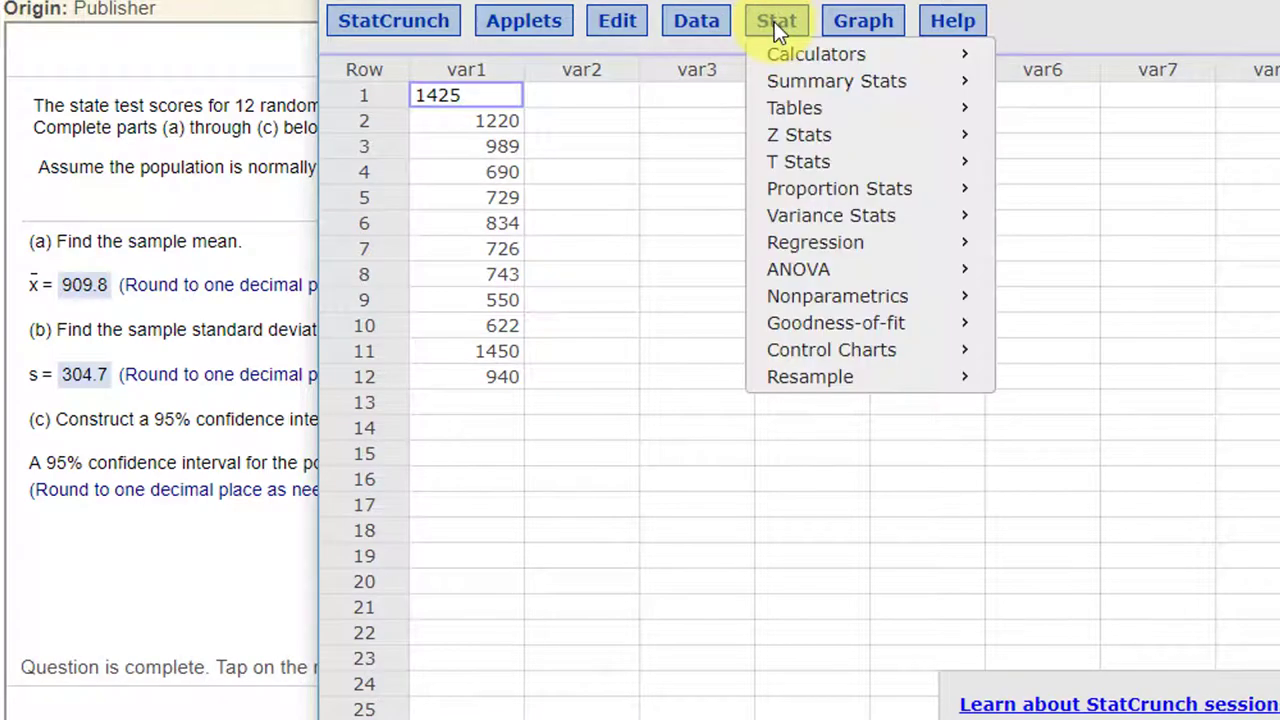
pyautogui.moveTo(787, 88)
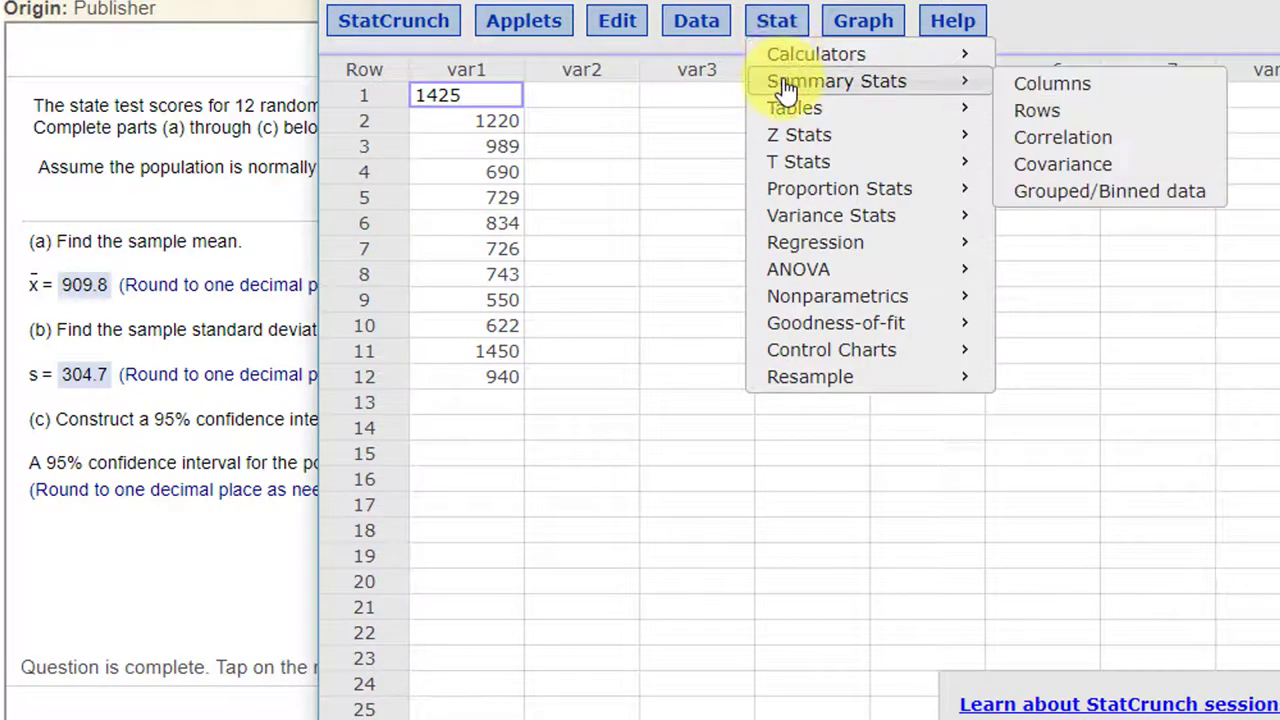
# - Compute var1's mean (909.83333) and standard deviation (304.70428) with StatCrunch Summary Stats
pyautogui.click(1080, 88)
pyautogui.click(566, 62)
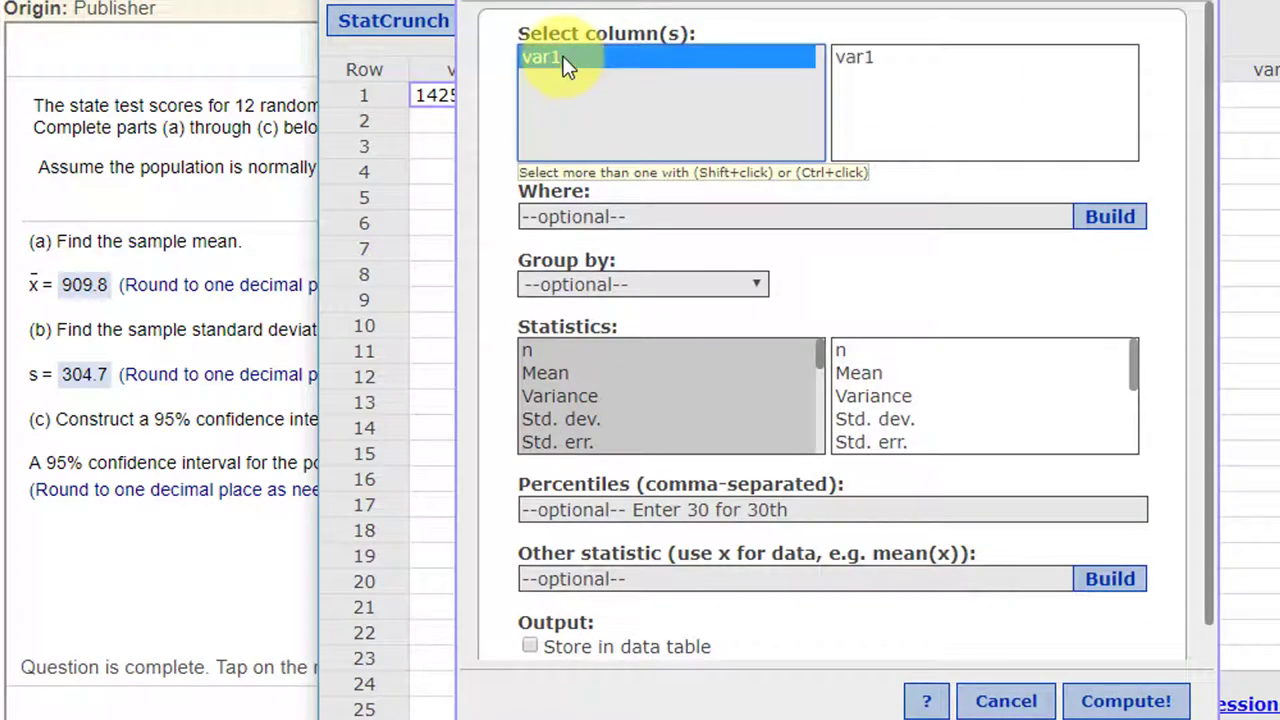
pyautogui.click(541, 372)
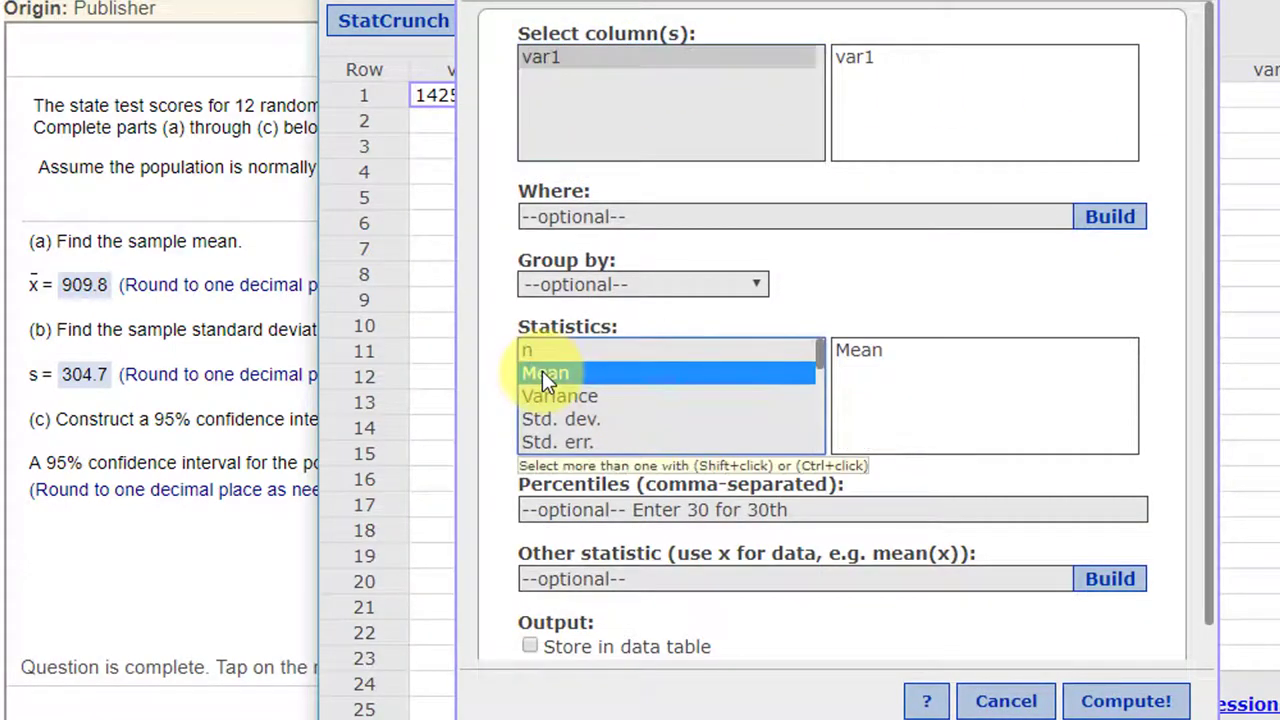
pyautogui.keyDown('ctrl'); pyautogui.click(578, 419); pyautogui.keyUp('ctrl')
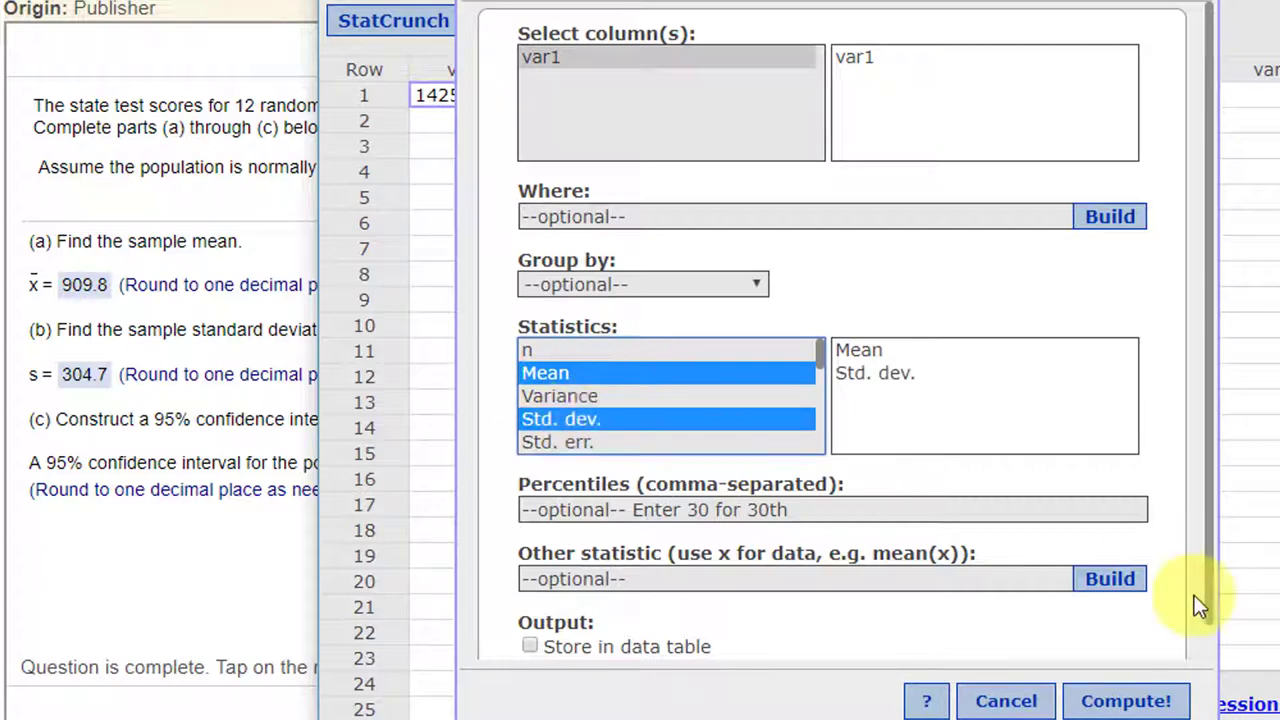
pyautogui.click(1126, 701)
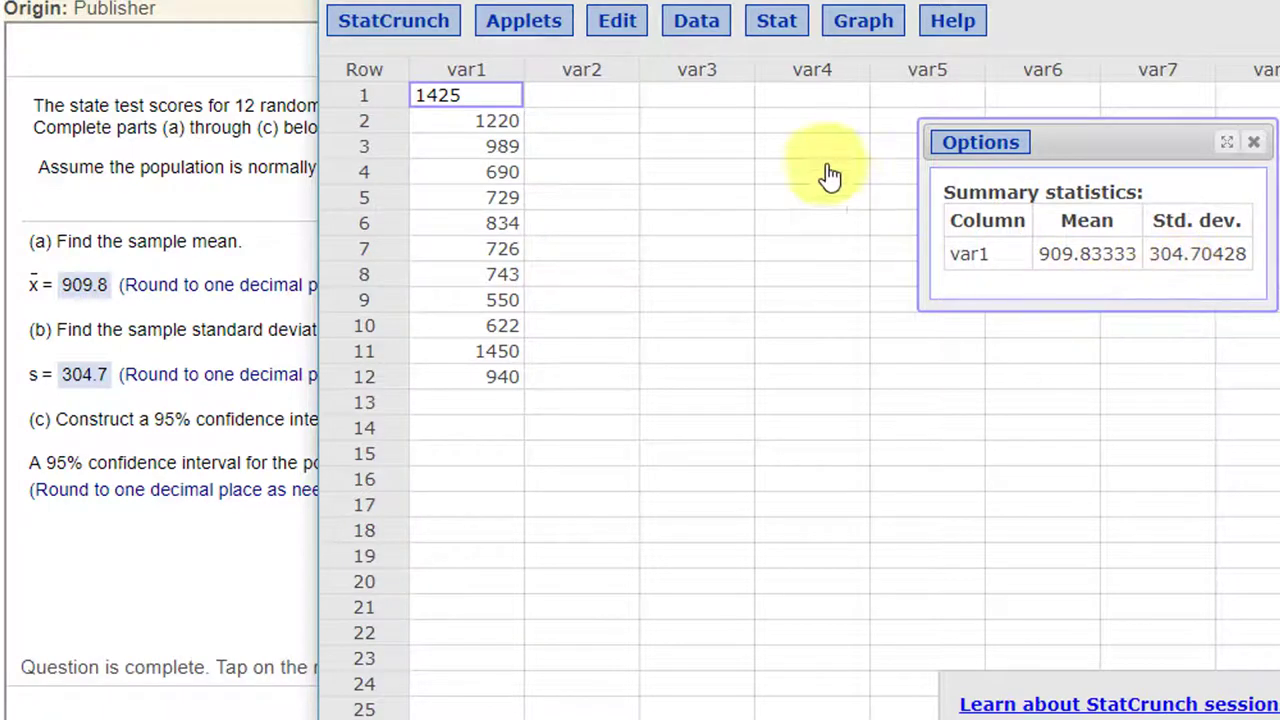
# - Compute a 95% one-sample T confidence interval for var1: (716.23347, 1103.4332)
pyautogui.click(781, 30)
pyautogui.moveTo(795, 173)
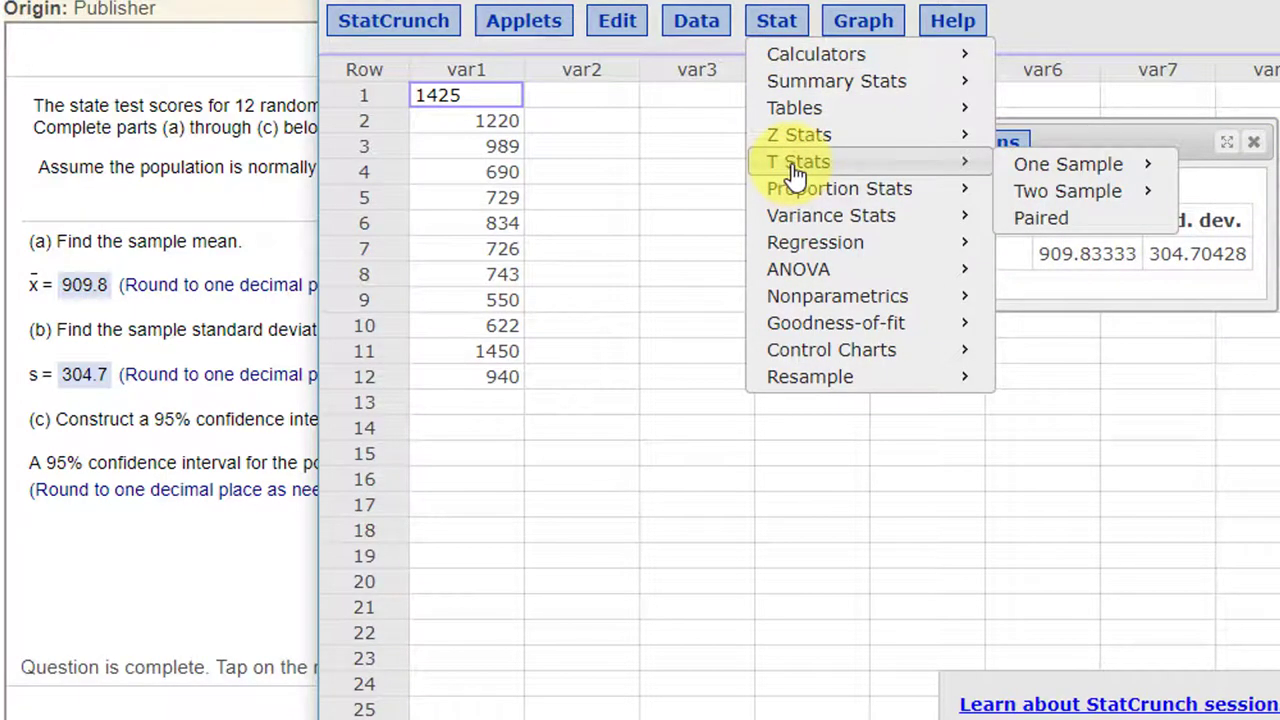
pyautogui.moveTo(1158, 168)
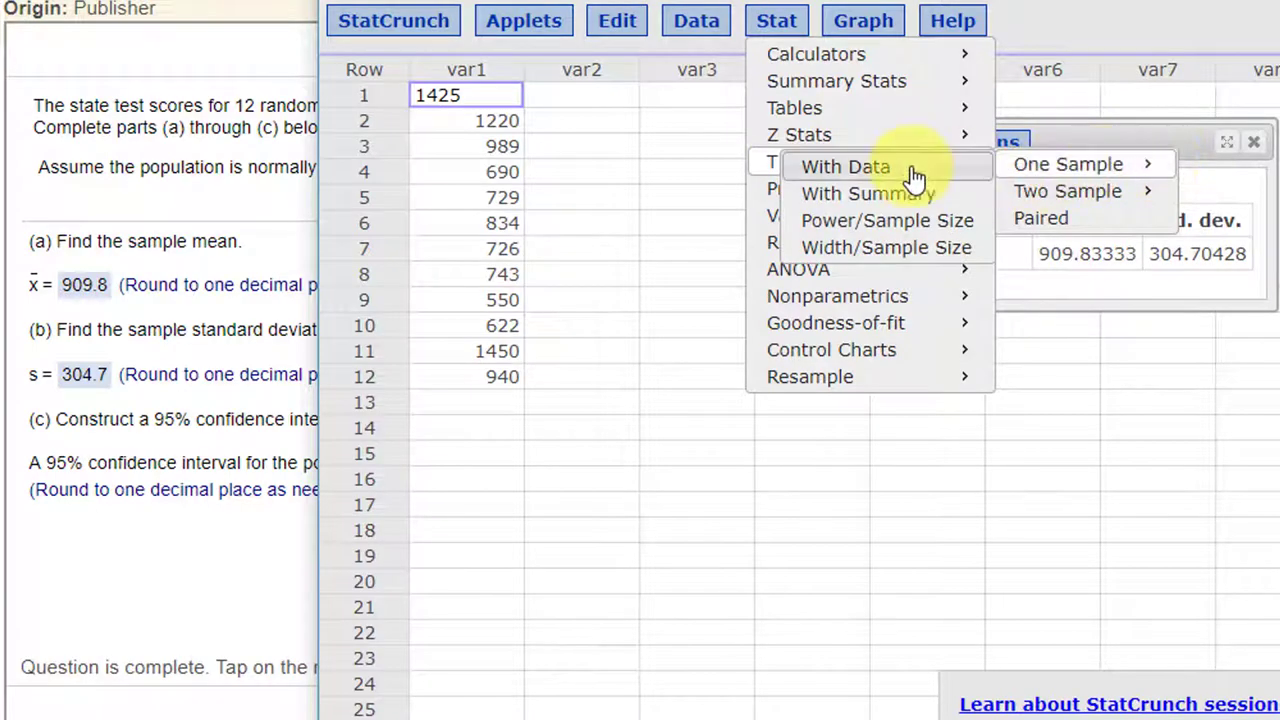
pyautogui.click(912, 174)
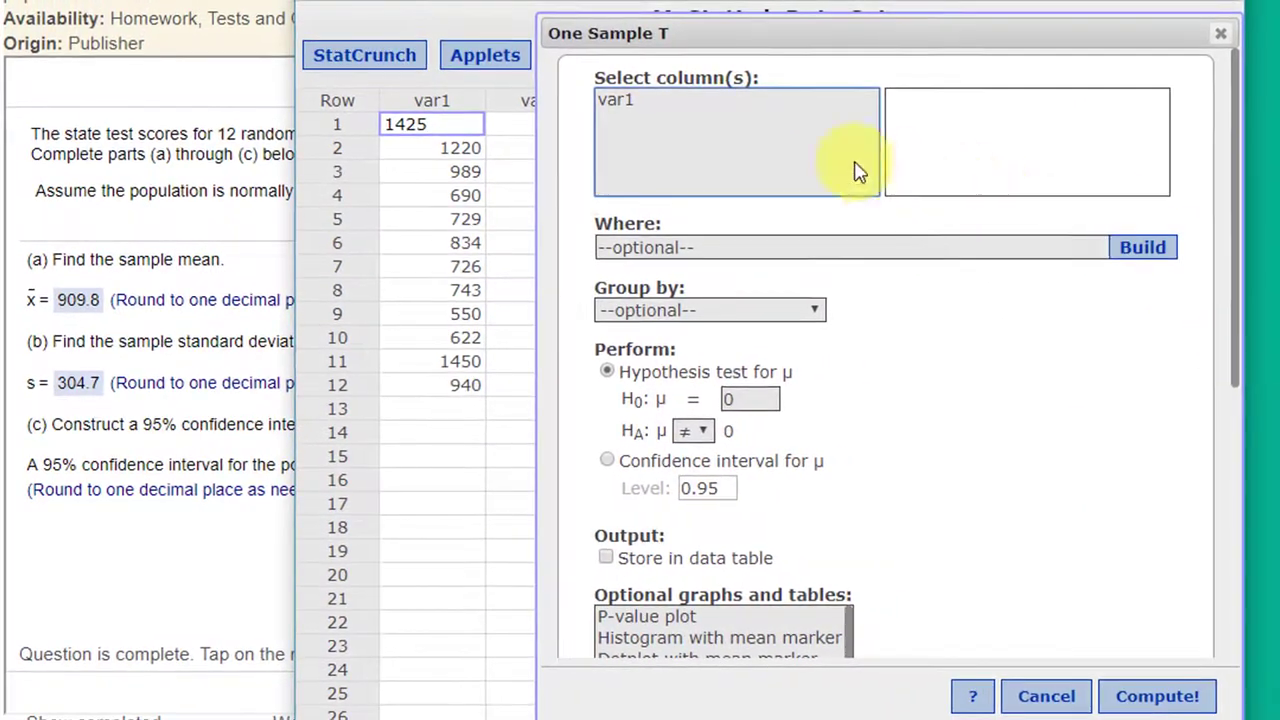
pyautogui.click(645, 104)
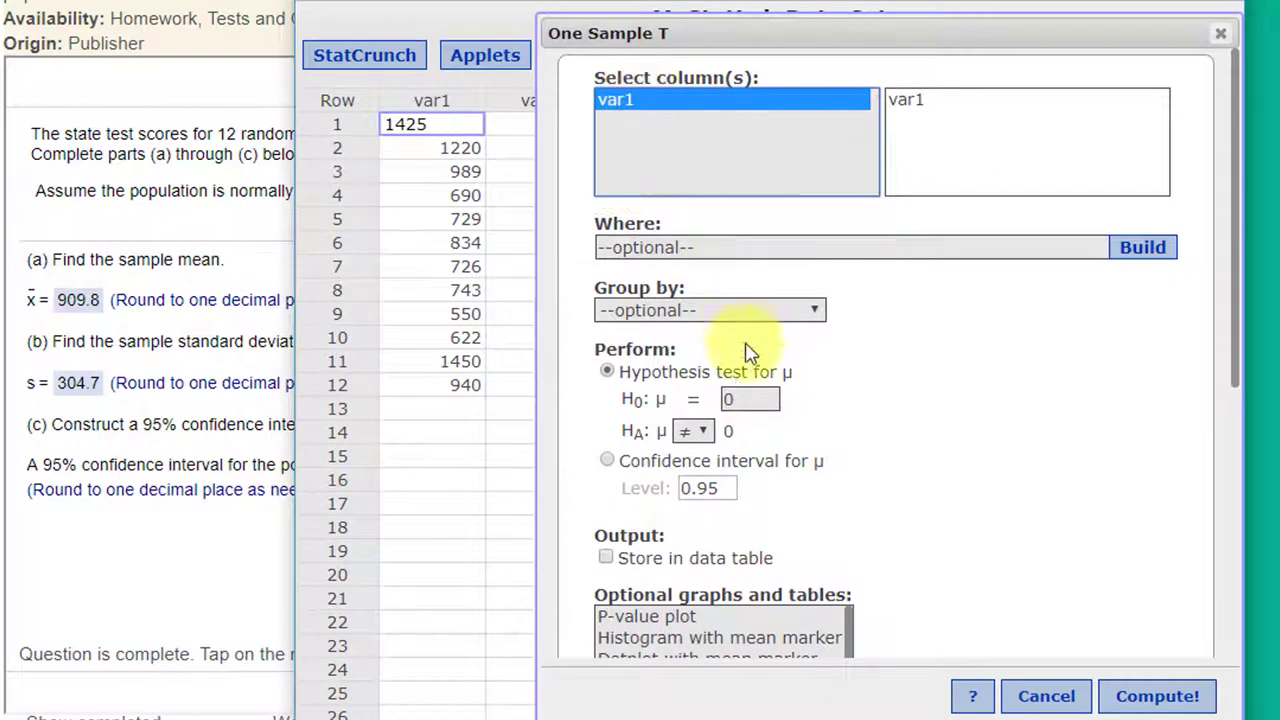
pyautogui.click(608, 462)
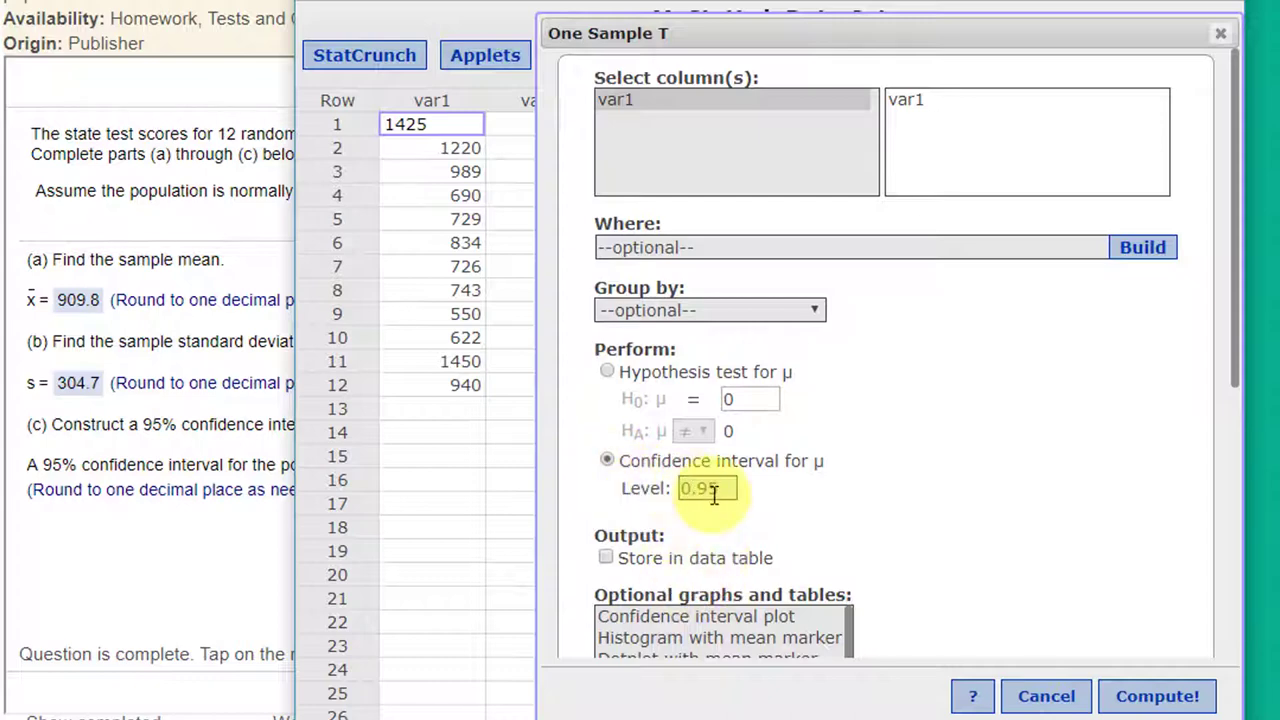
pyautogui.click(1157, 697)
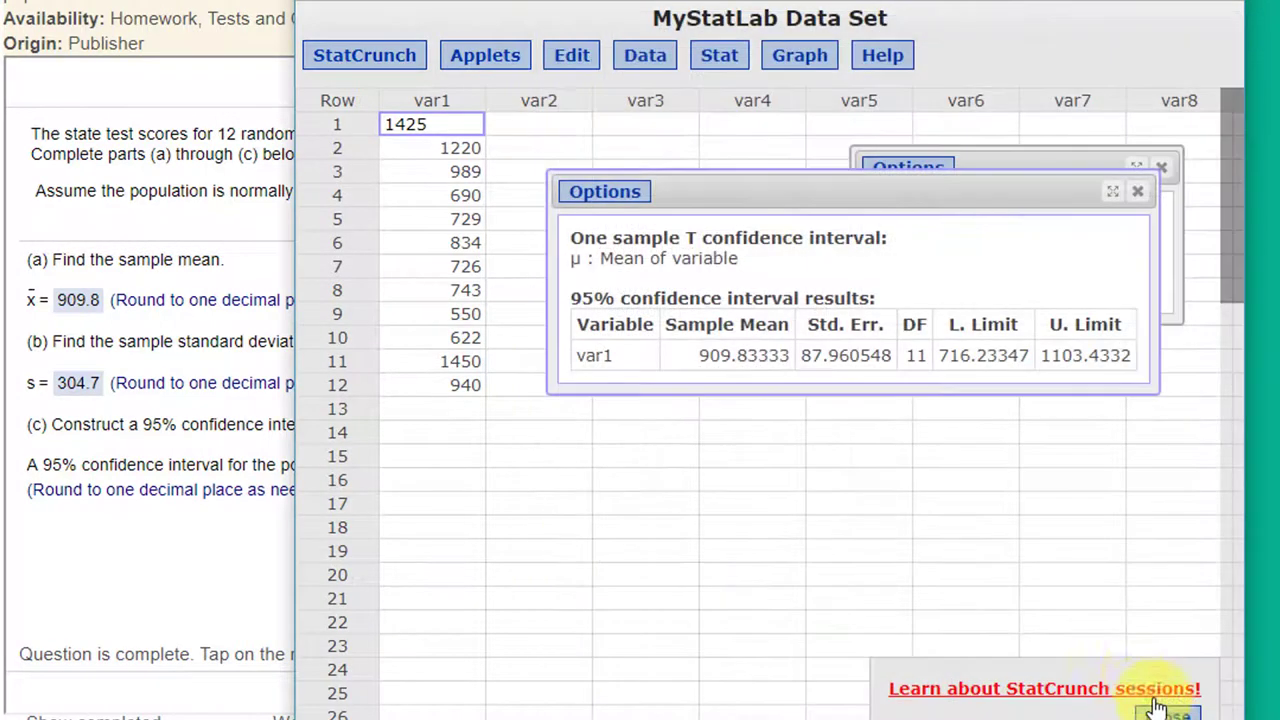
# - Compare the StatCrunch interval with the question's answers, then close StatCrunch
pyautogui.moveTo(983, 198); pyautogui.dragTo(972, 76)
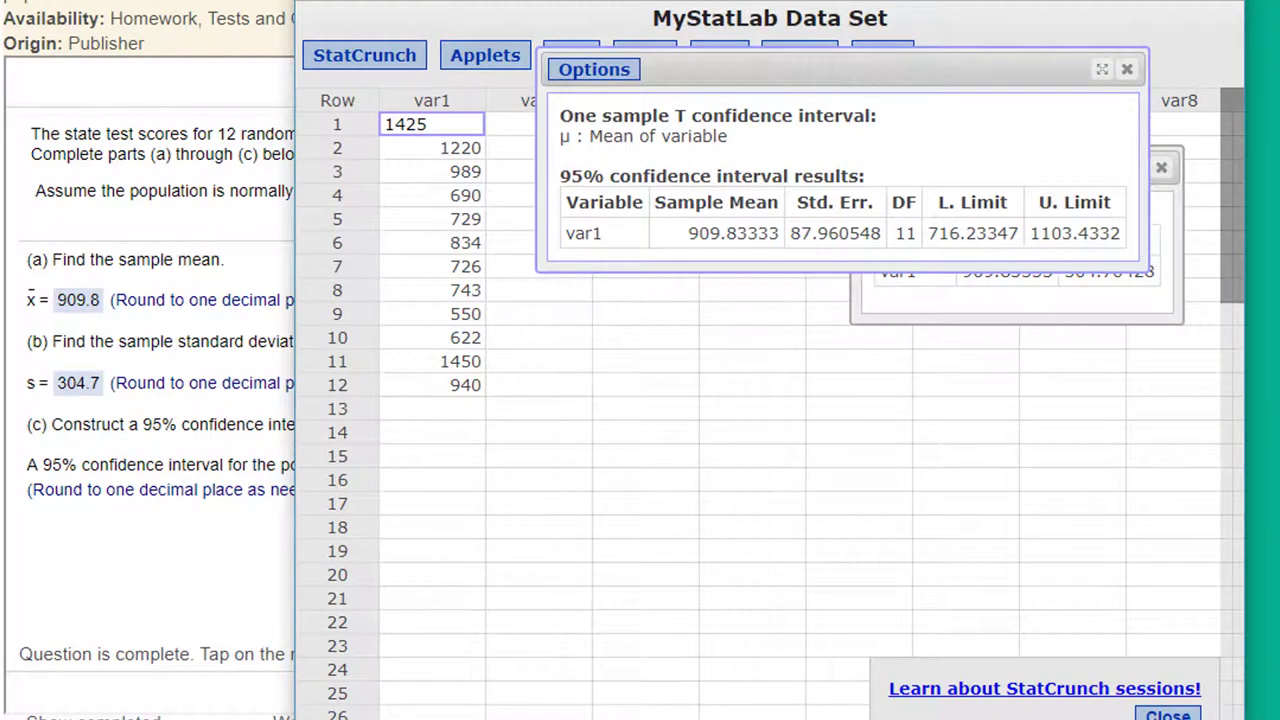
pyautogui.moveTo(841, 0); pyautogui.dragTo(1144, 0)
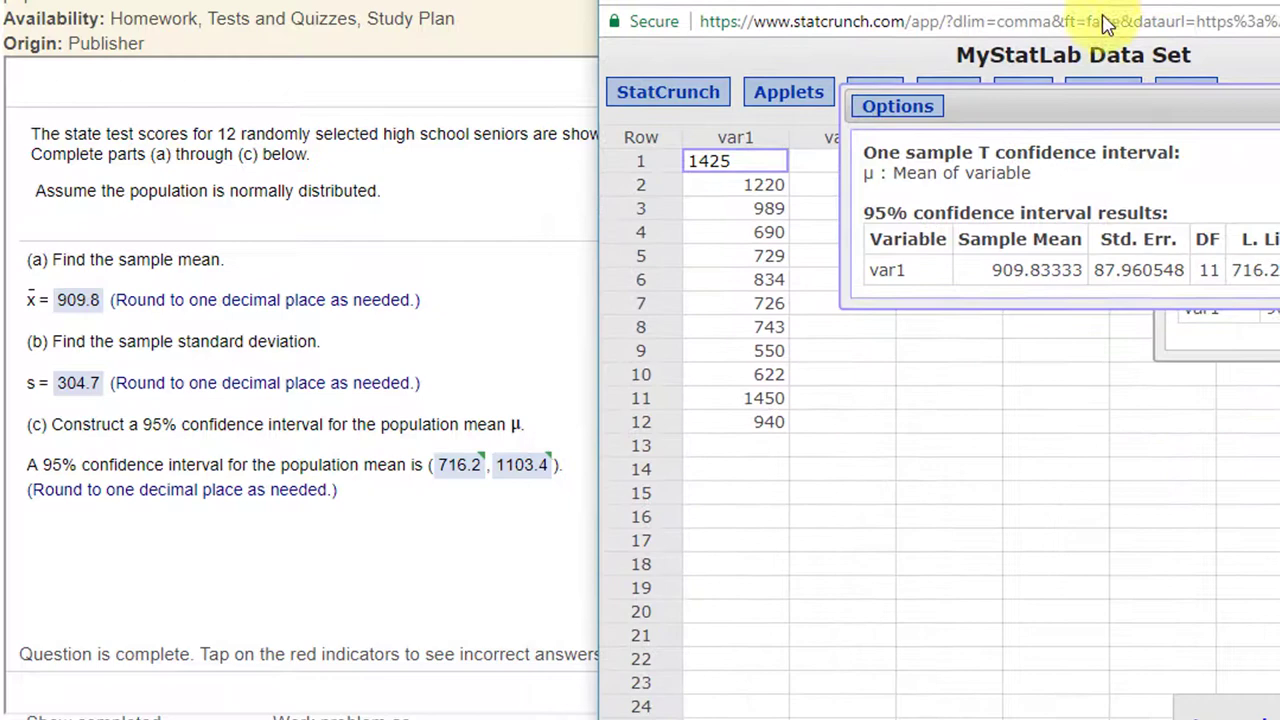
pyautogui.moveTo(1143, 100); pyautogui.dragTo(905, 265)
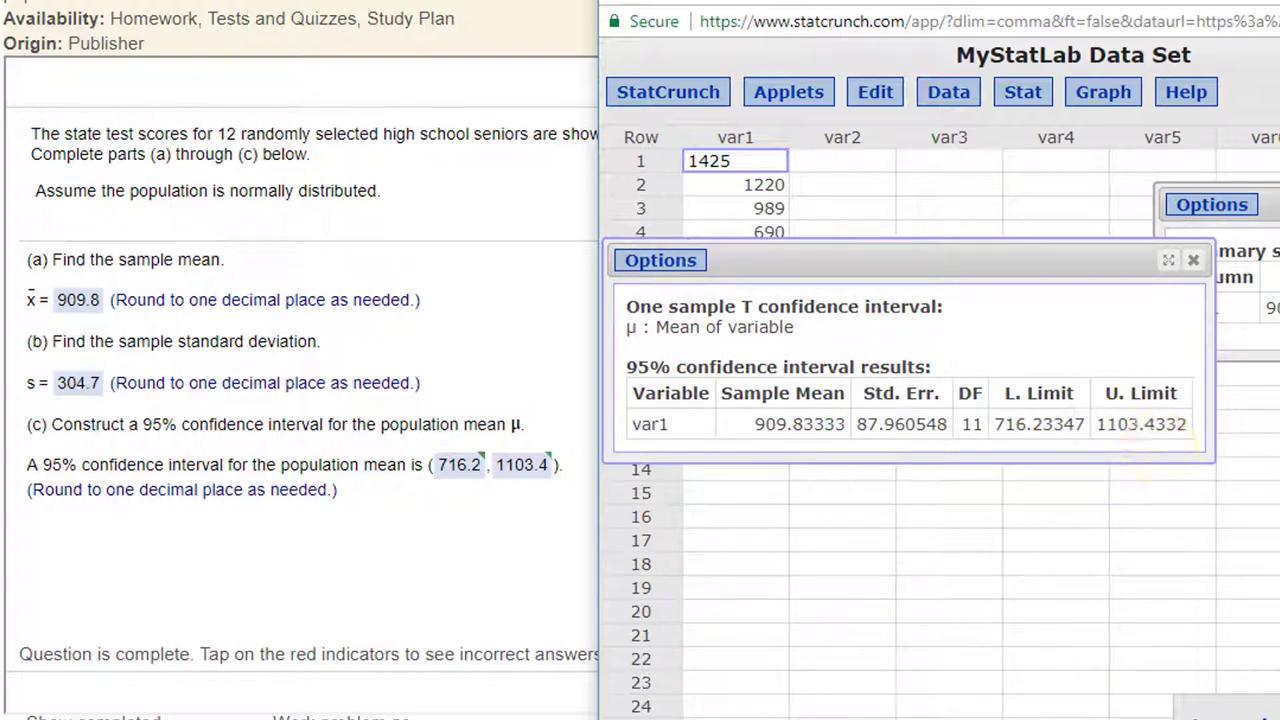
pyautogui.hotkey('alt', 'Tab')
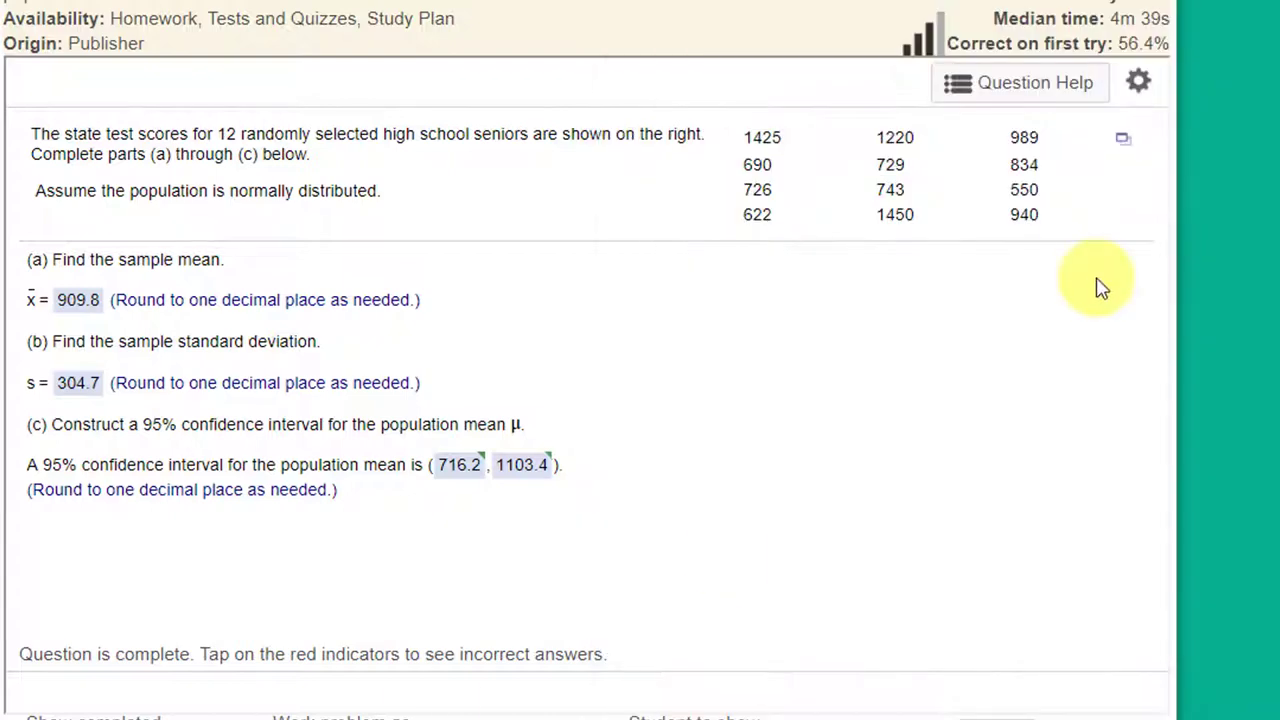
# - Download the test scores as an .xlsx workbook and open it in Excel
pyautogui.click(1120, 150)
pyautogui.click(1040, 250)
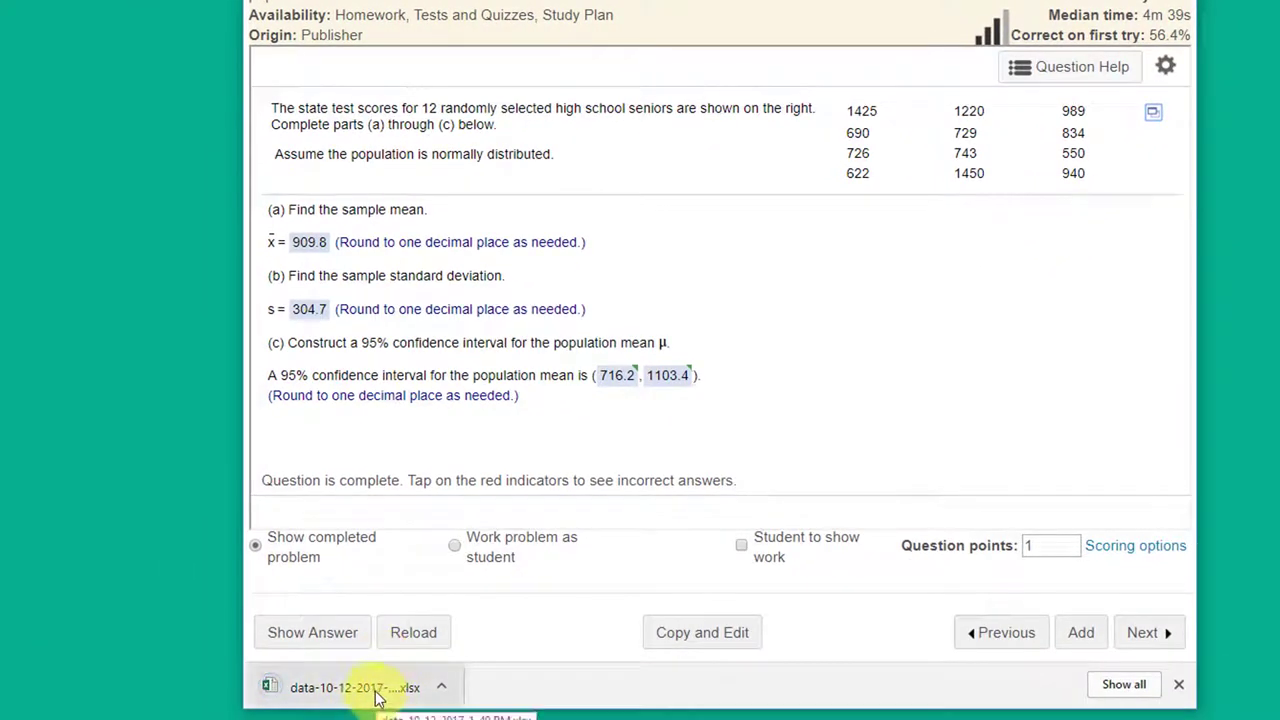
pyautogui.click(378, 690)
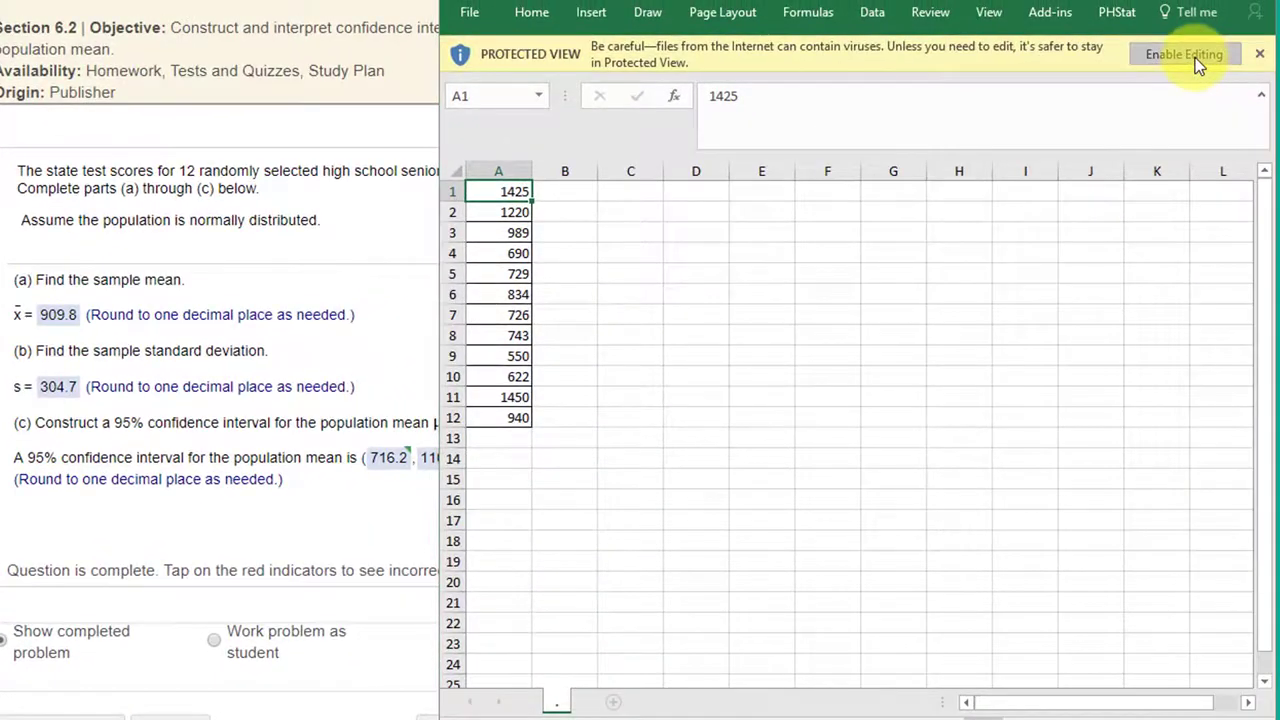
# - Enable editing of the workbook and choose Descriptive Statistics from Data Analysis
pyautogui.click(1222, 50)
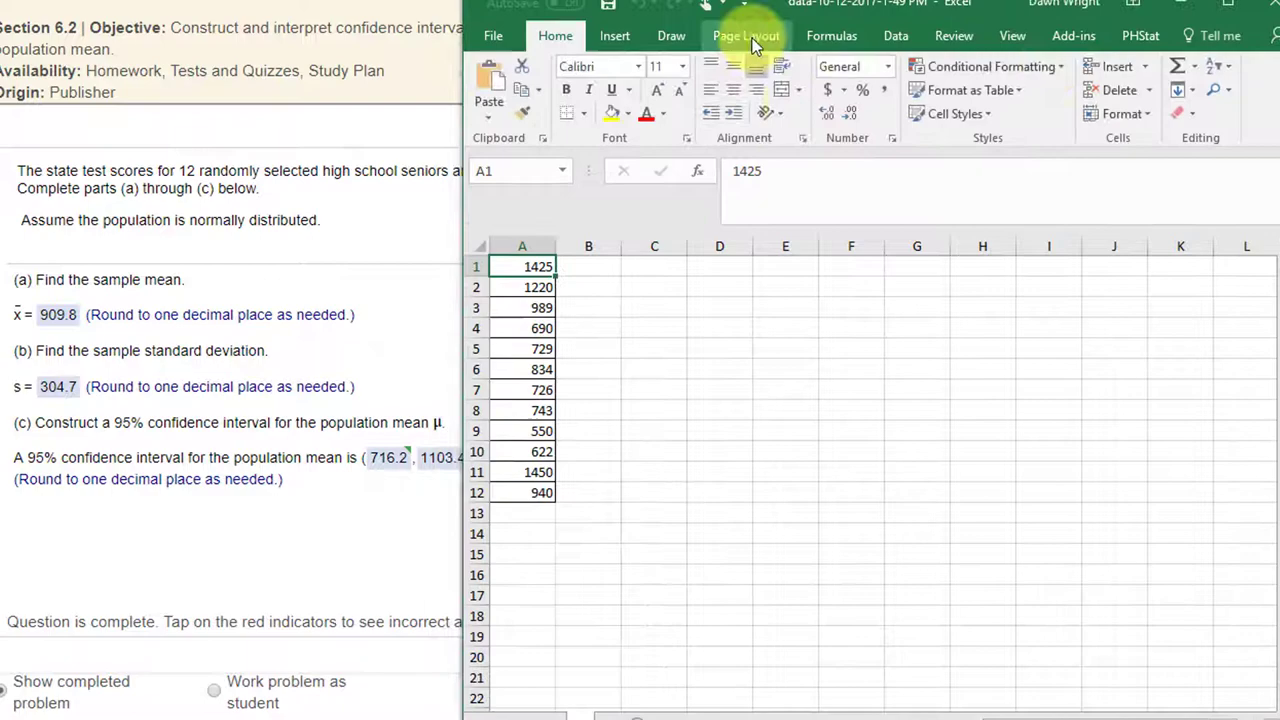
pyautogui.click(745, 3)
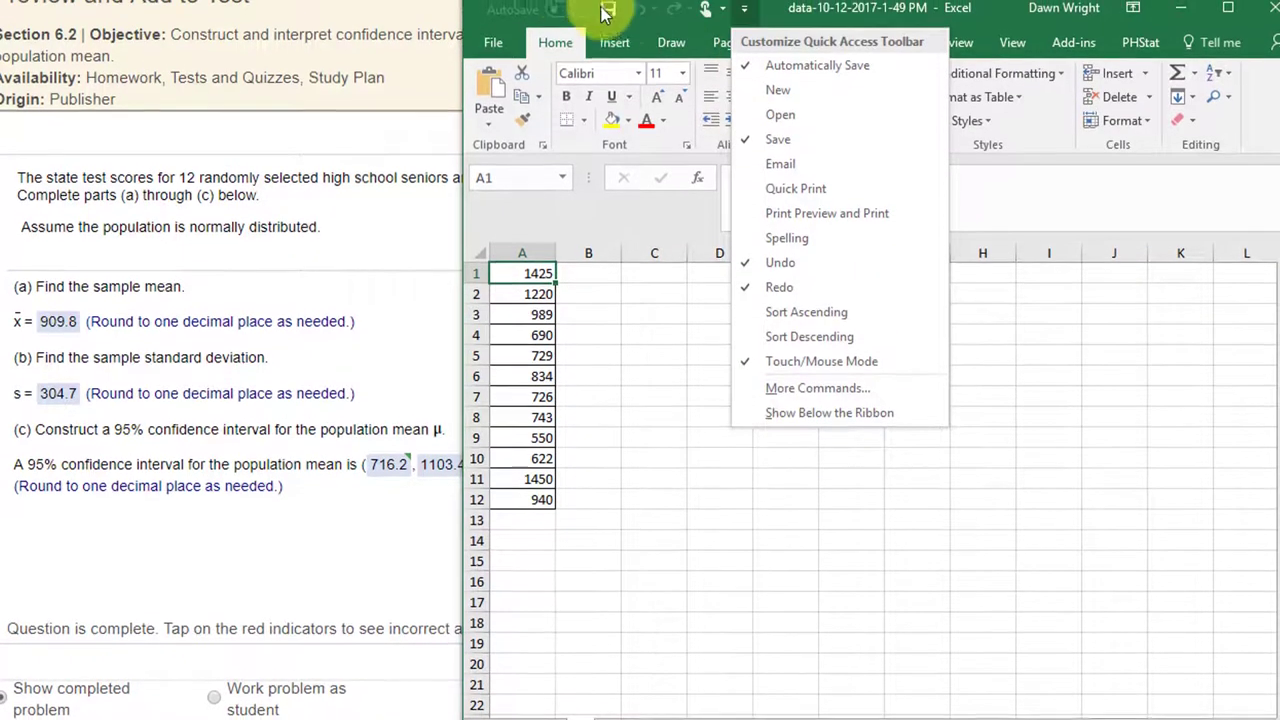
pyautogui.click(1048, 440)
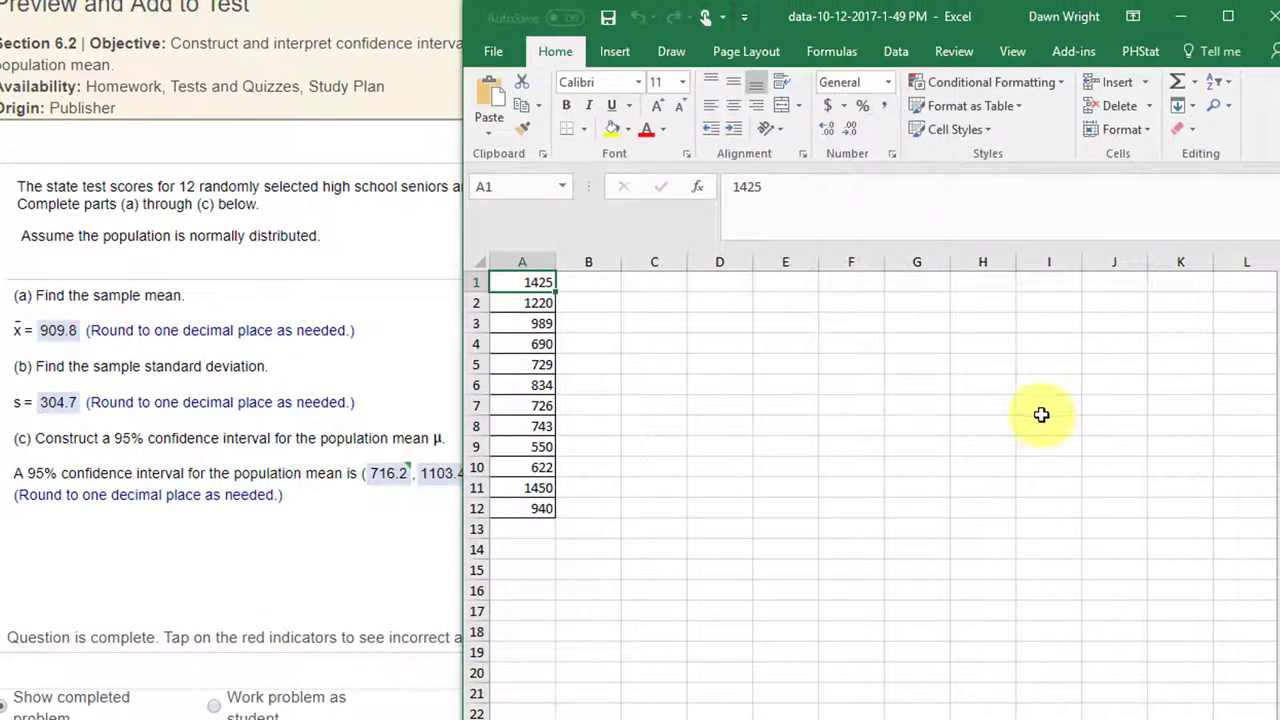
pyautogui.click(896, 51)
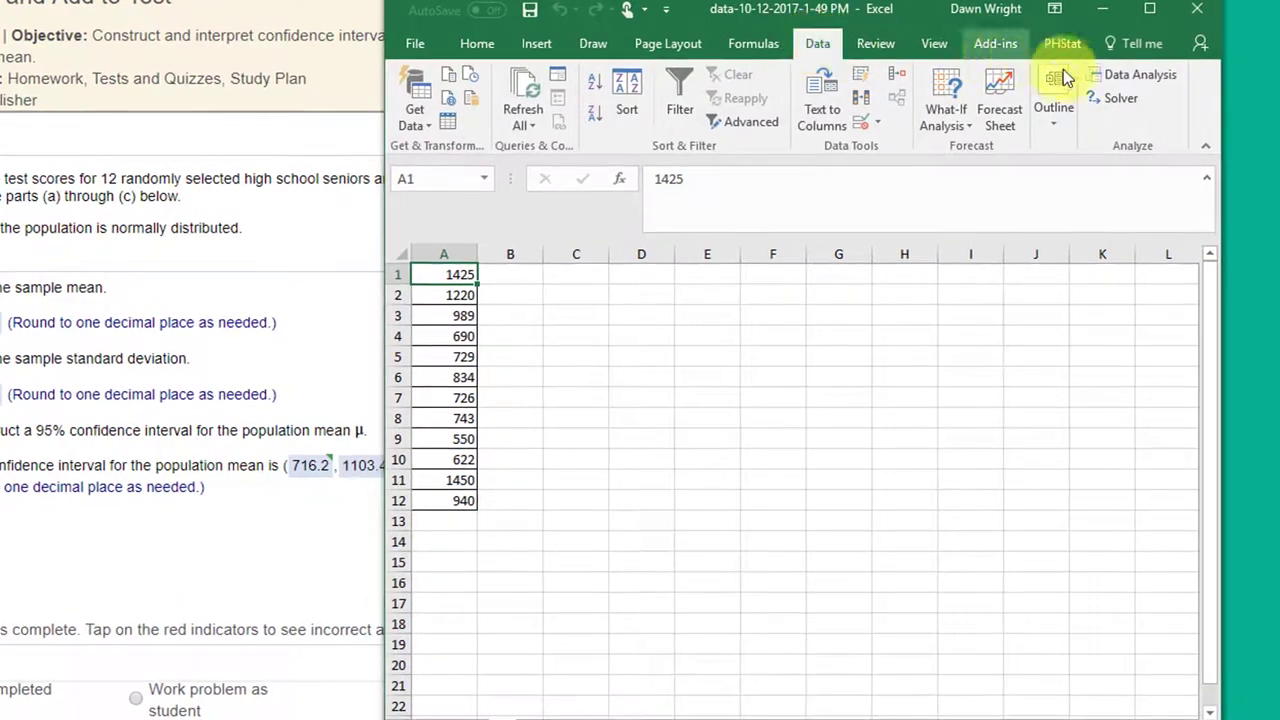
pyautogui.click(1113, 70)
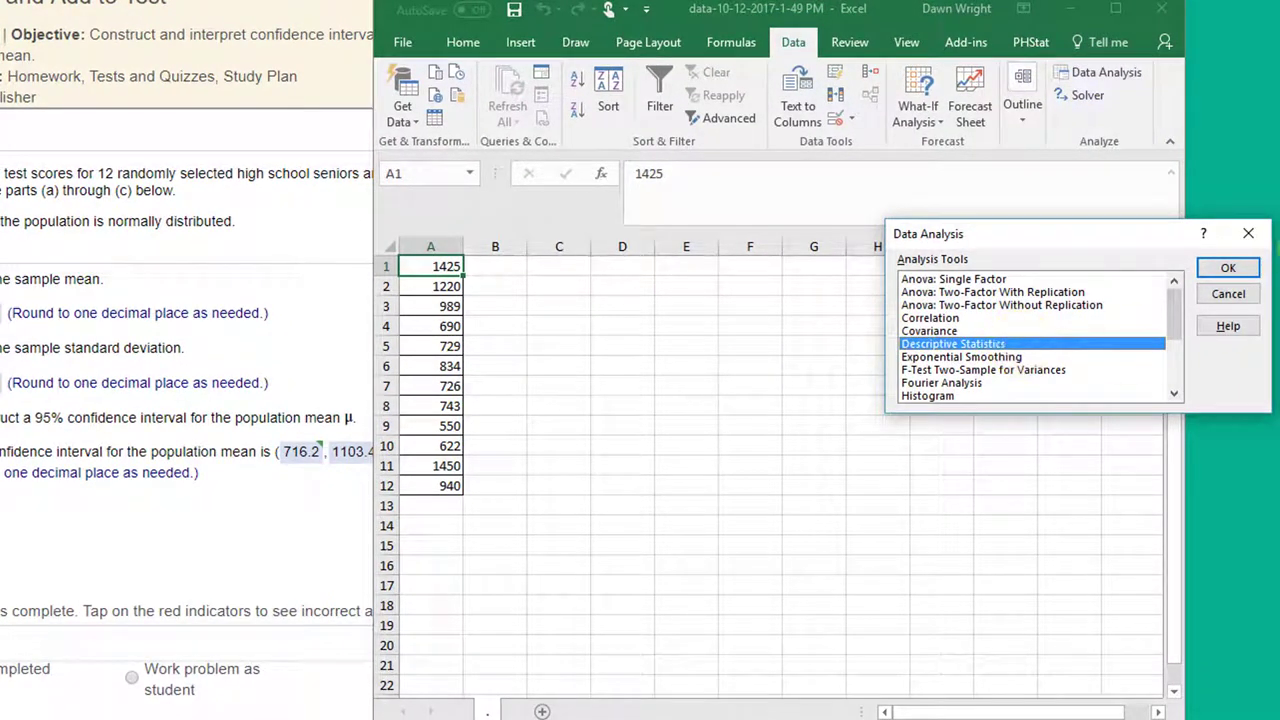
pyautogui.click(1228, 268)
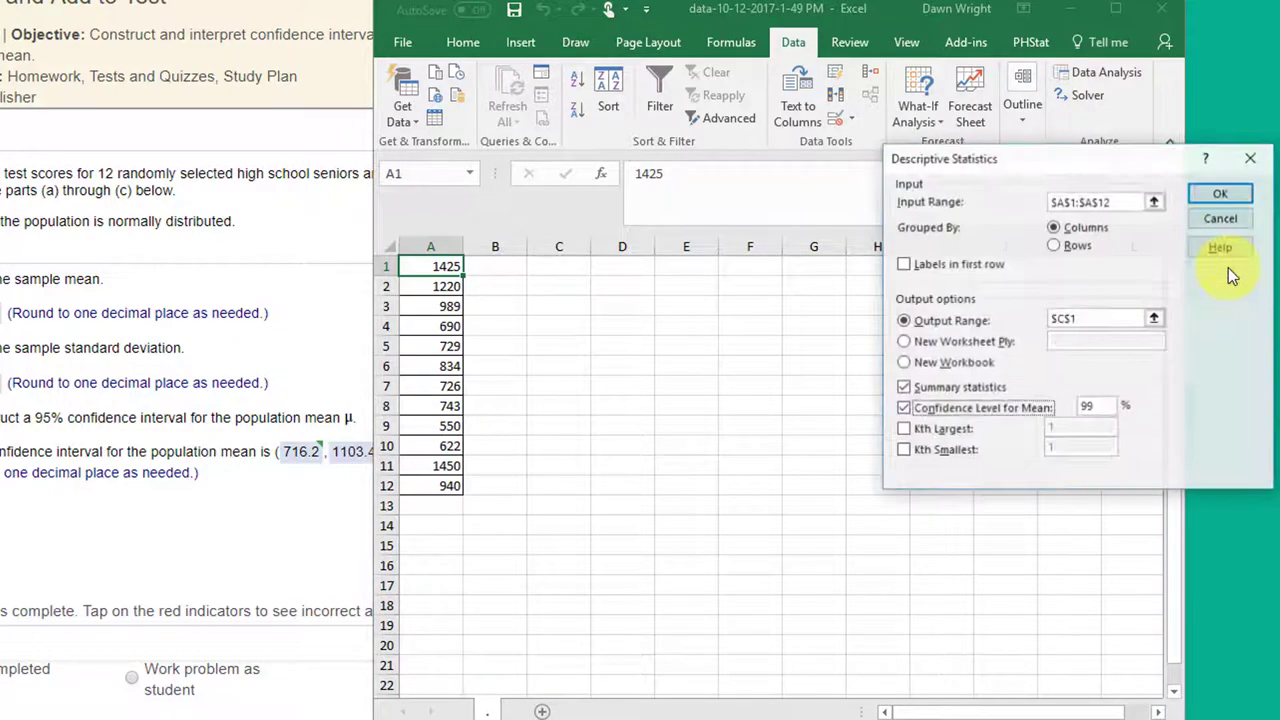
# - Set the Descriptive Statistics input range to the scores $A$1:$A$12
pyautogui.moveTo(1092, 155); pyautogui.dragTo(712, 118)
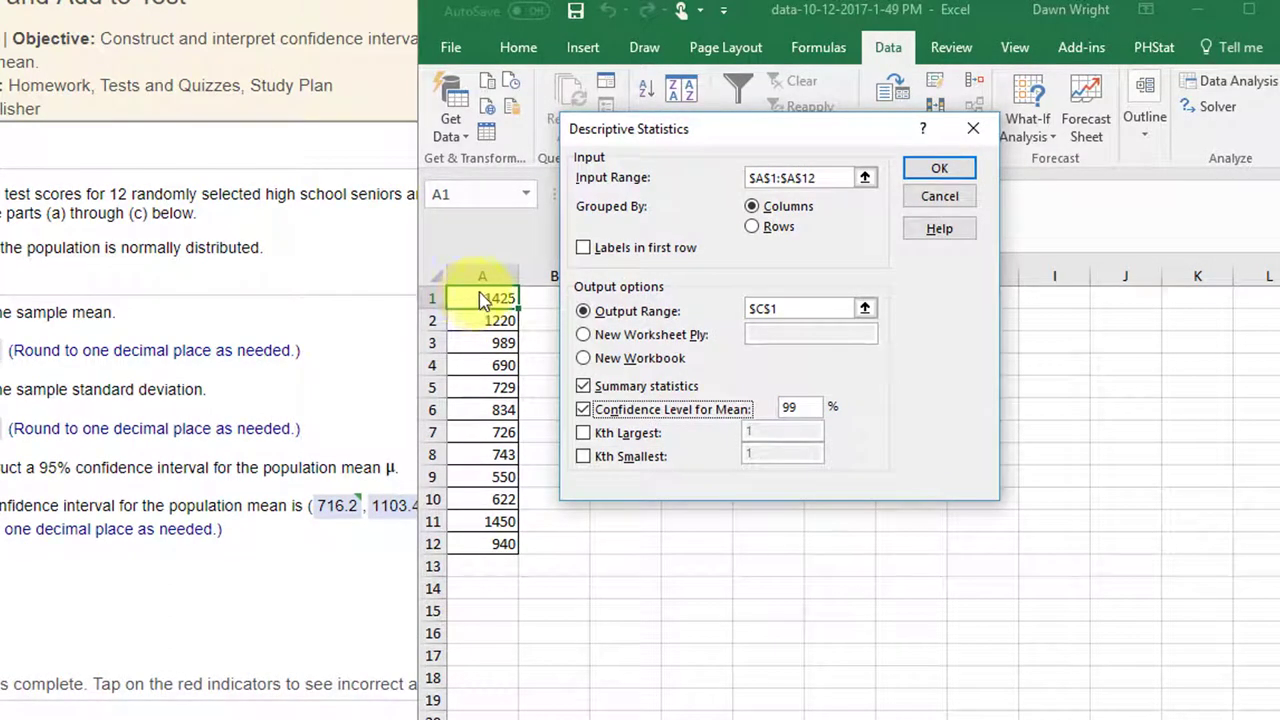
pyautogui.click(842, 180)
pyautogui.moveTo(842, 180); pyautogui.dragTo(731, 176)
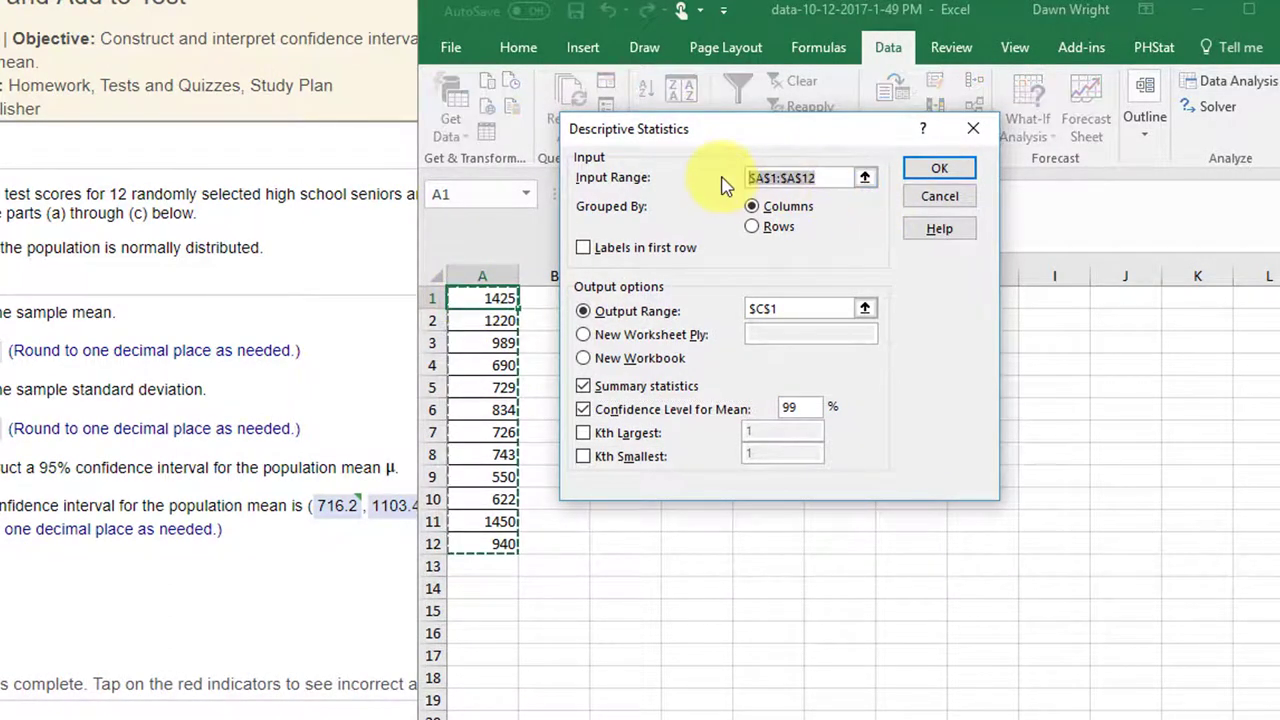
pyautogui.press('BackSpace')
pyautogui.moveTo(485, 298); pyautogui.dragTo(487, 543)
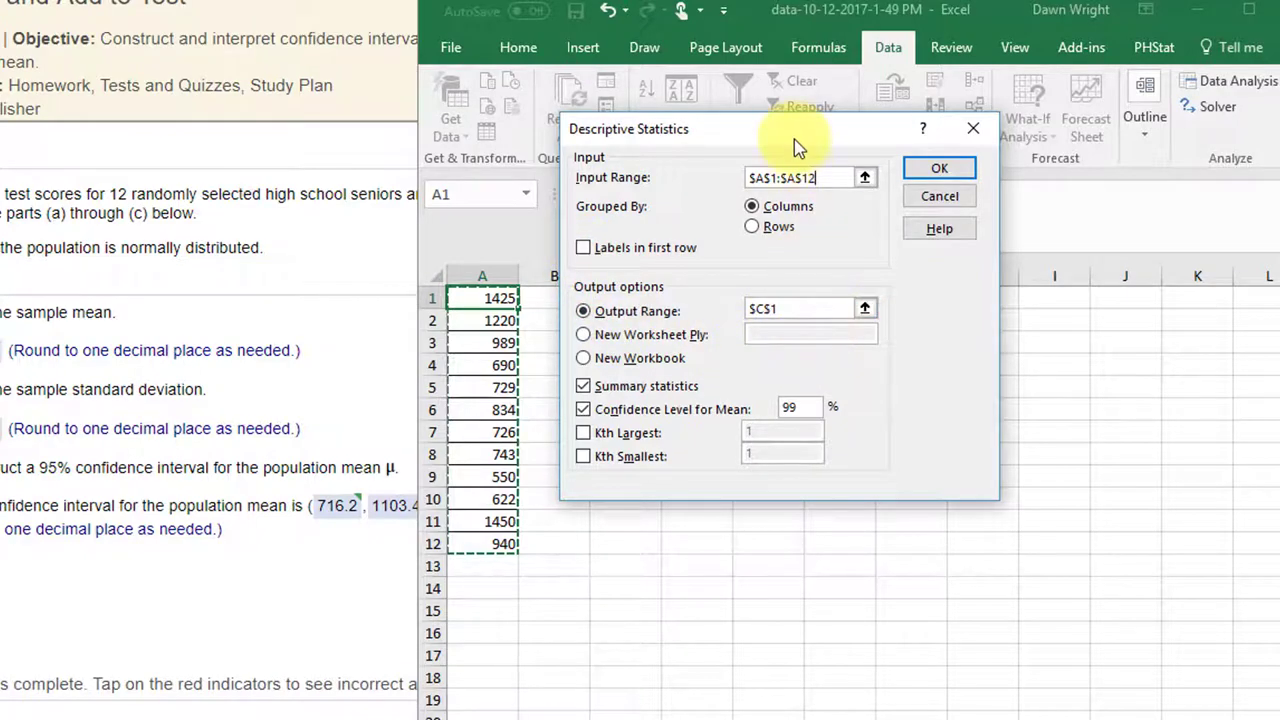
# - Output to $C$1 with a 95% confidence level for the mean, and run the analysis
pyautogui.moveTo(794, 139); pyautogui.dragTo(961, 301)
pyautogui.click(956, 471)
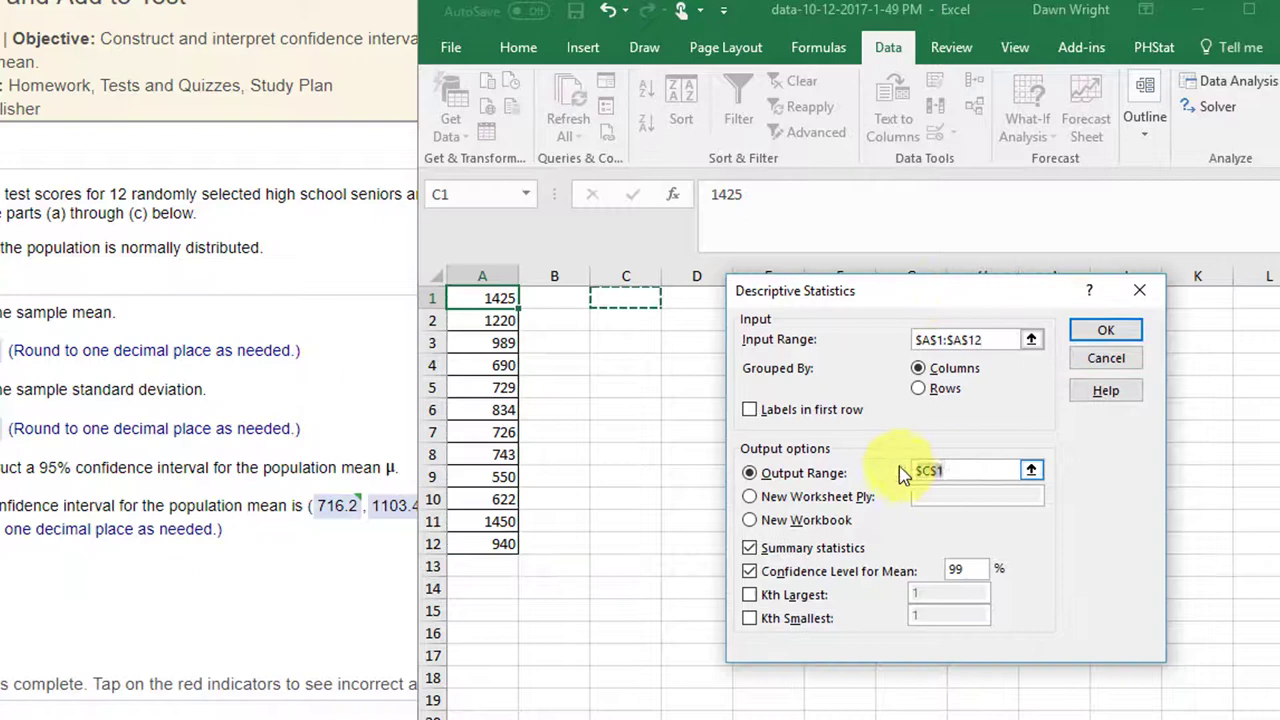
pyautogui.press('BackSpace')
pyautogui.press('BackSpace')
pyautogui.press('BackSpace')
pyautogui.press('BackSpace')
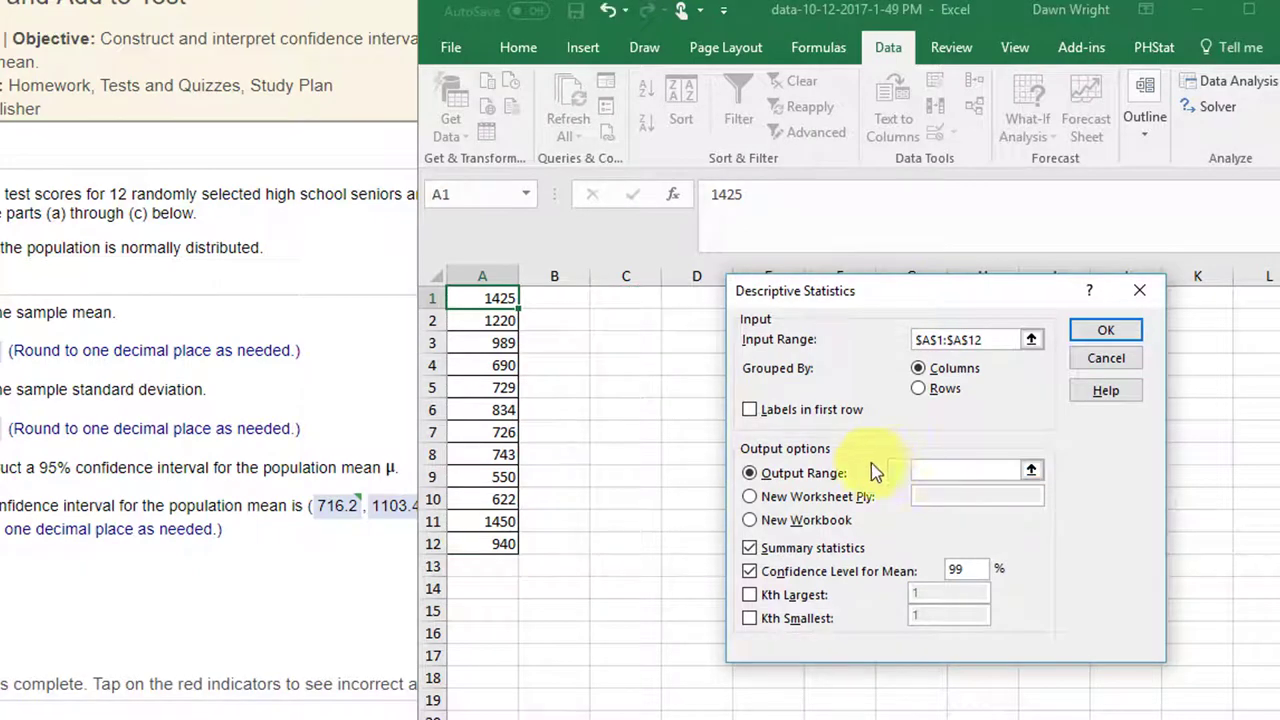
pyautogui.click(628, 296)
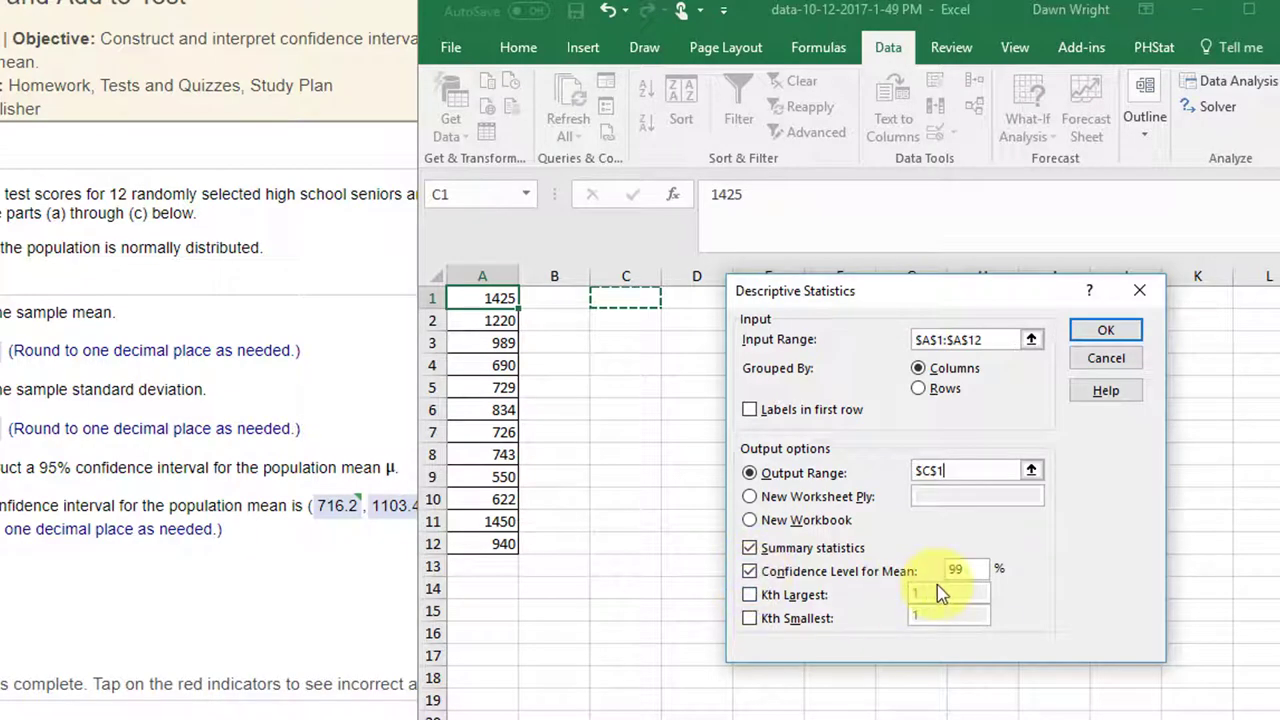
pyautogui.moveTo(980, 572); pyautogui.dragTo(923, 571)
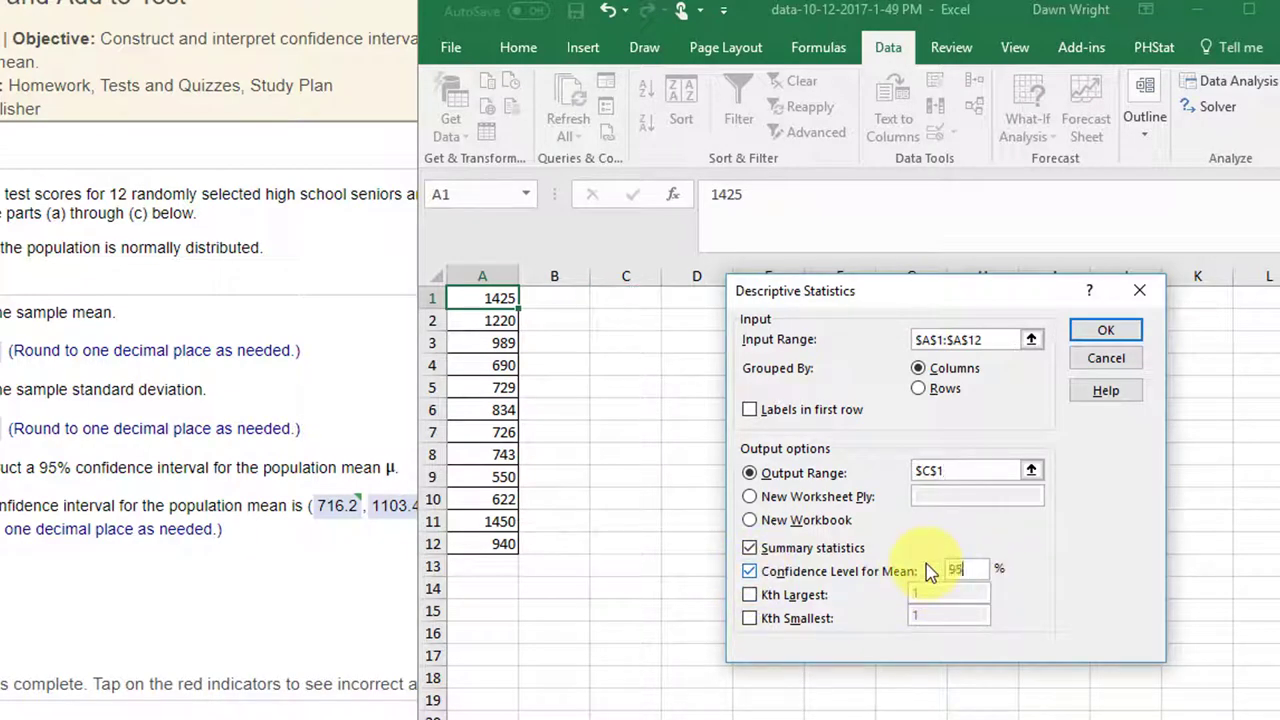
pyautogui.write('95')
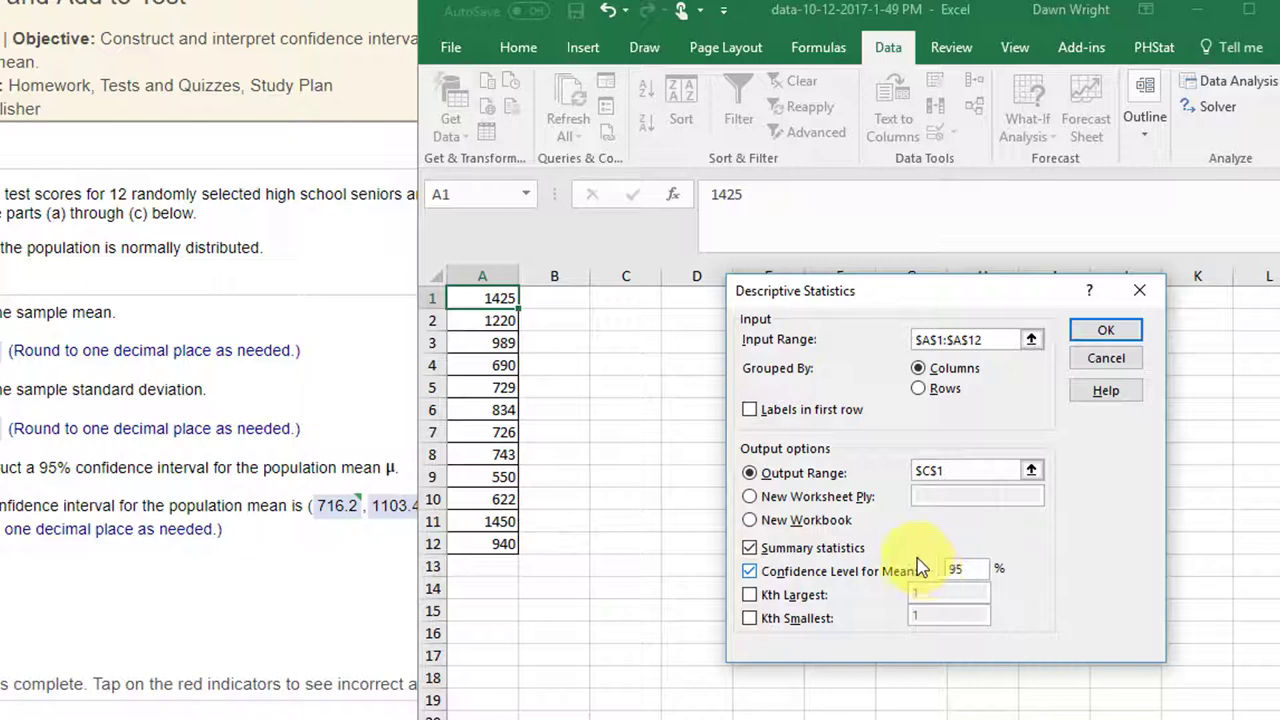
pyautogui.click(1102, 330)
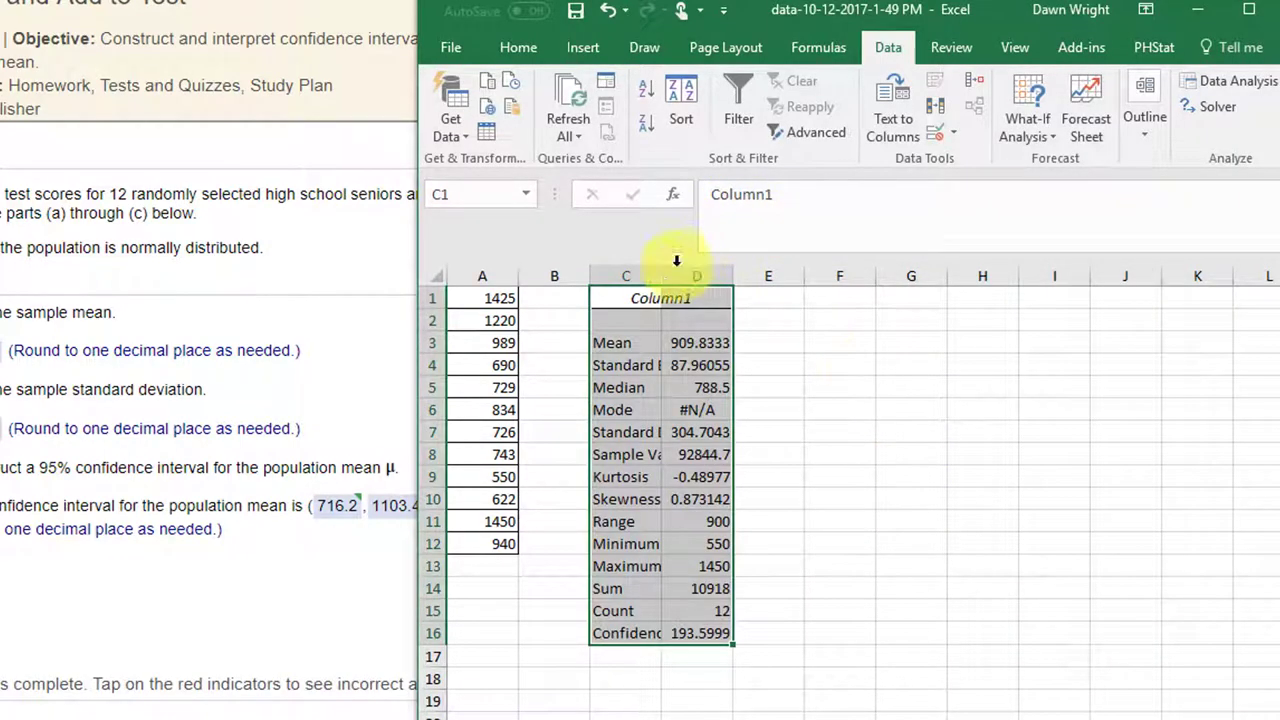
# - Auto-fit column C so labels like Confidence Level(95.0%) show in full
pyautogui.doubleClick(660, 274)
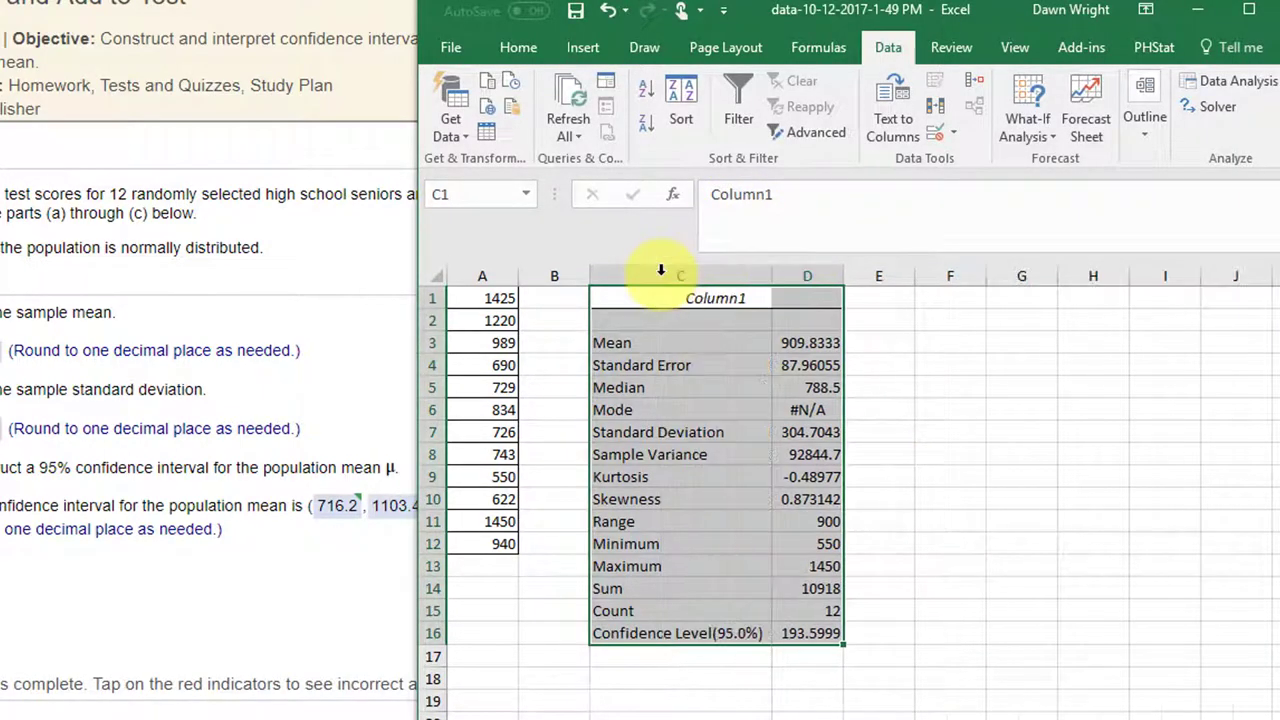
pyautogui.click(894, 437)
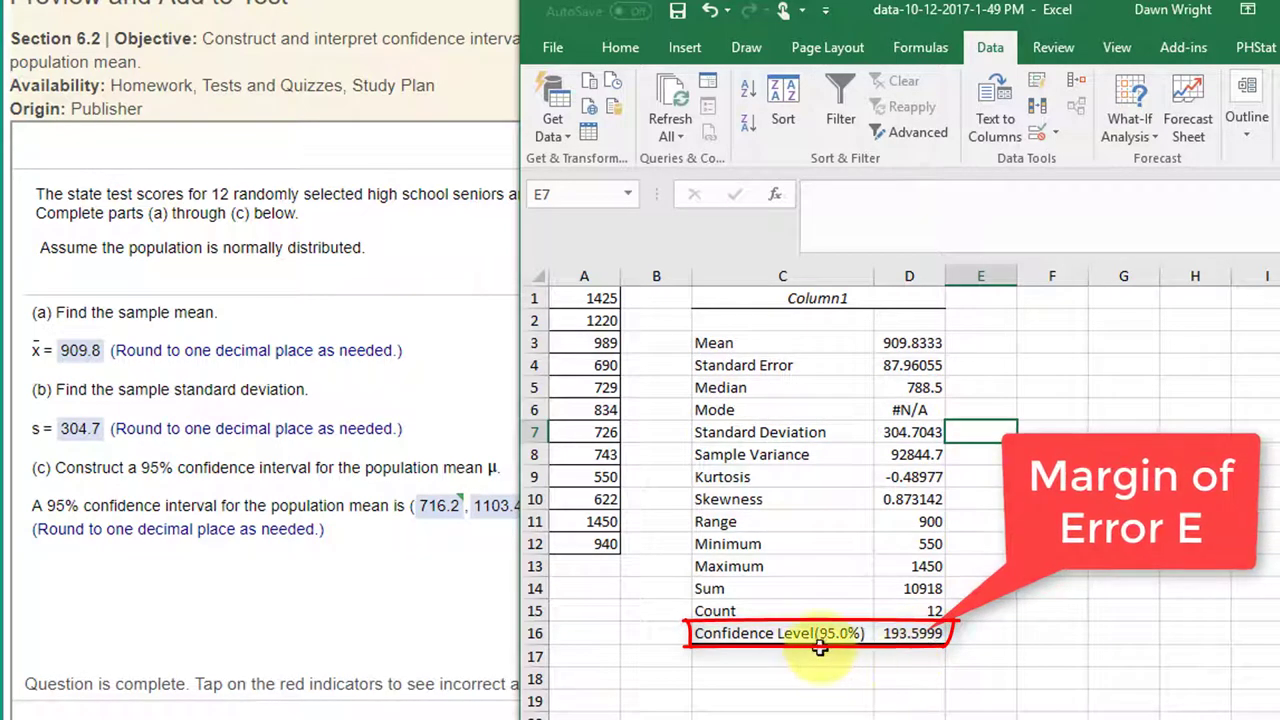
# - Enter =D3-D16 in D17 for the lower bound, 716.2335
pyautogui.click(912, 657)
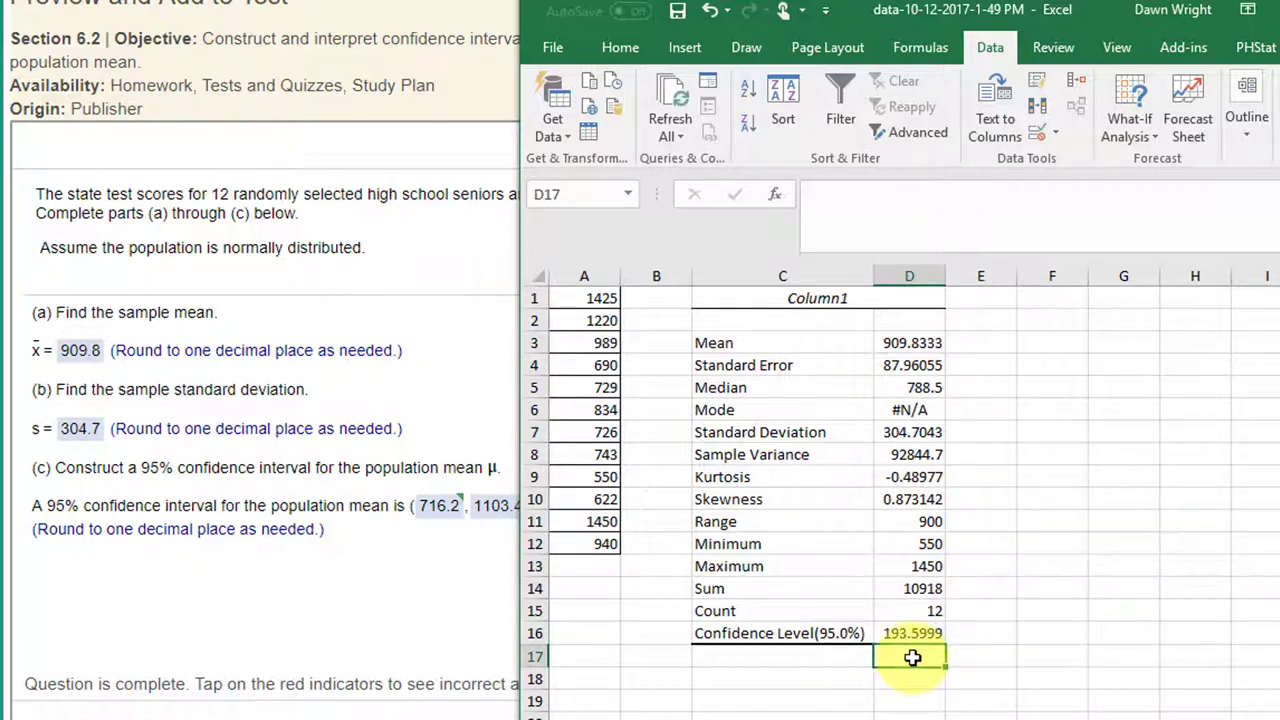
pyautogui.write('=')
pyautogui.click(914, 342)
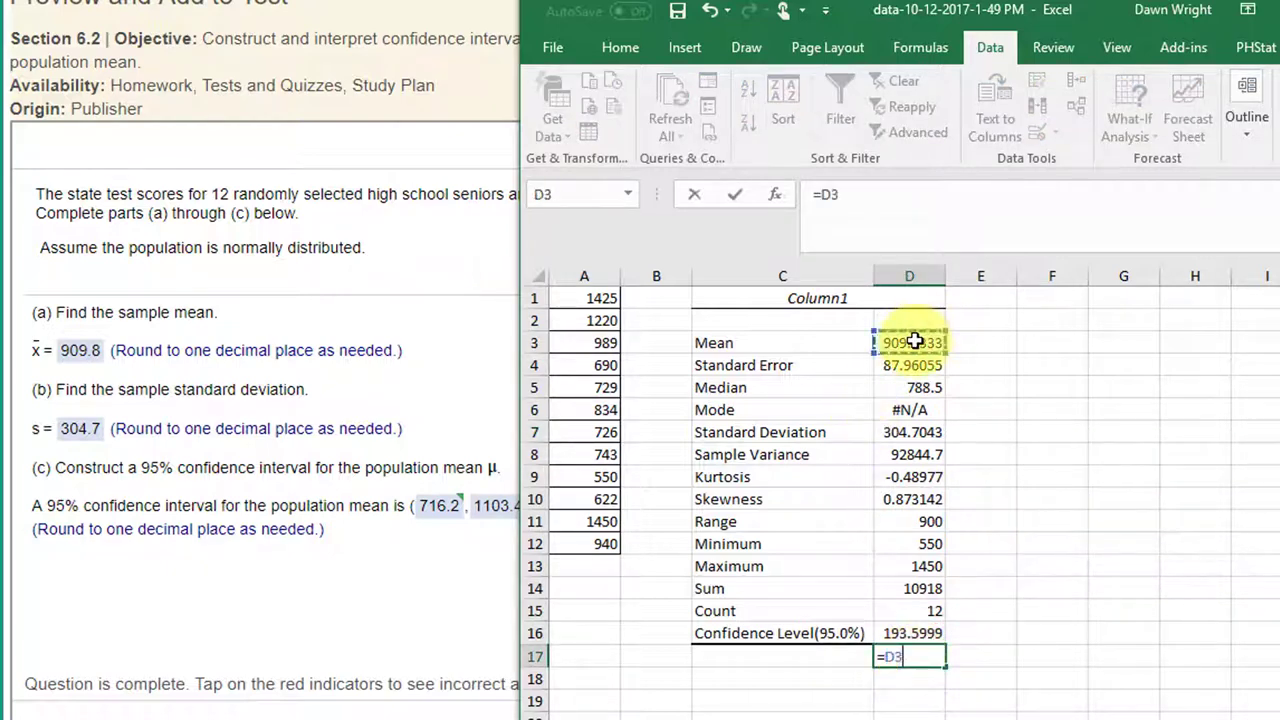
pyautogui.write('-')
pyautogui.click(930, 634)
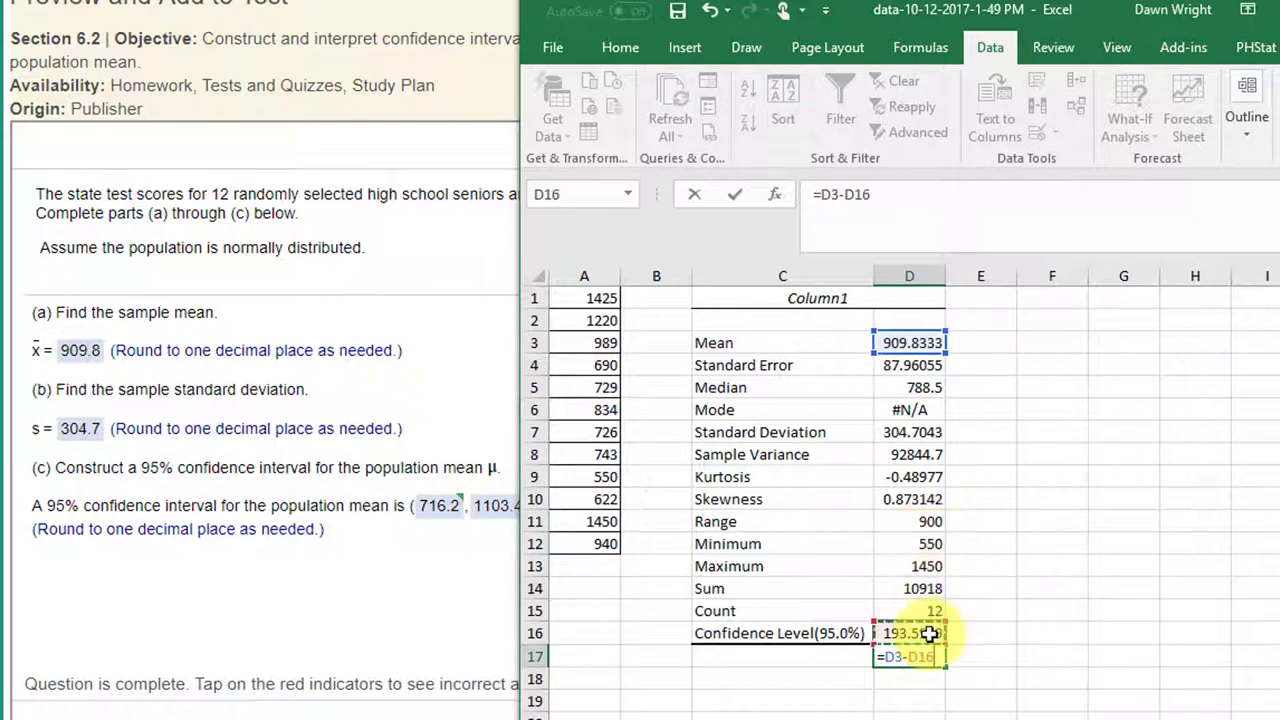
pyautogui.press('Return')
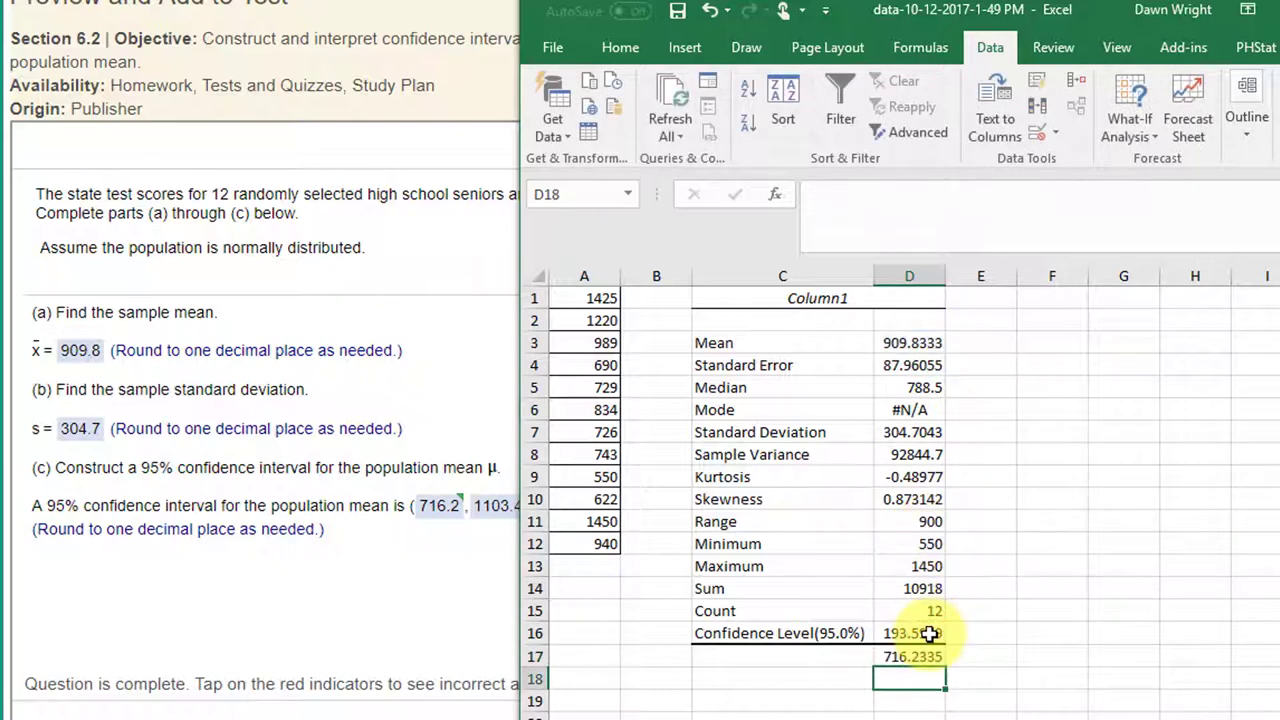
# - Enter =D3+D16 in D18 for the upper bound, 1103.433
pyautogui.write('=')
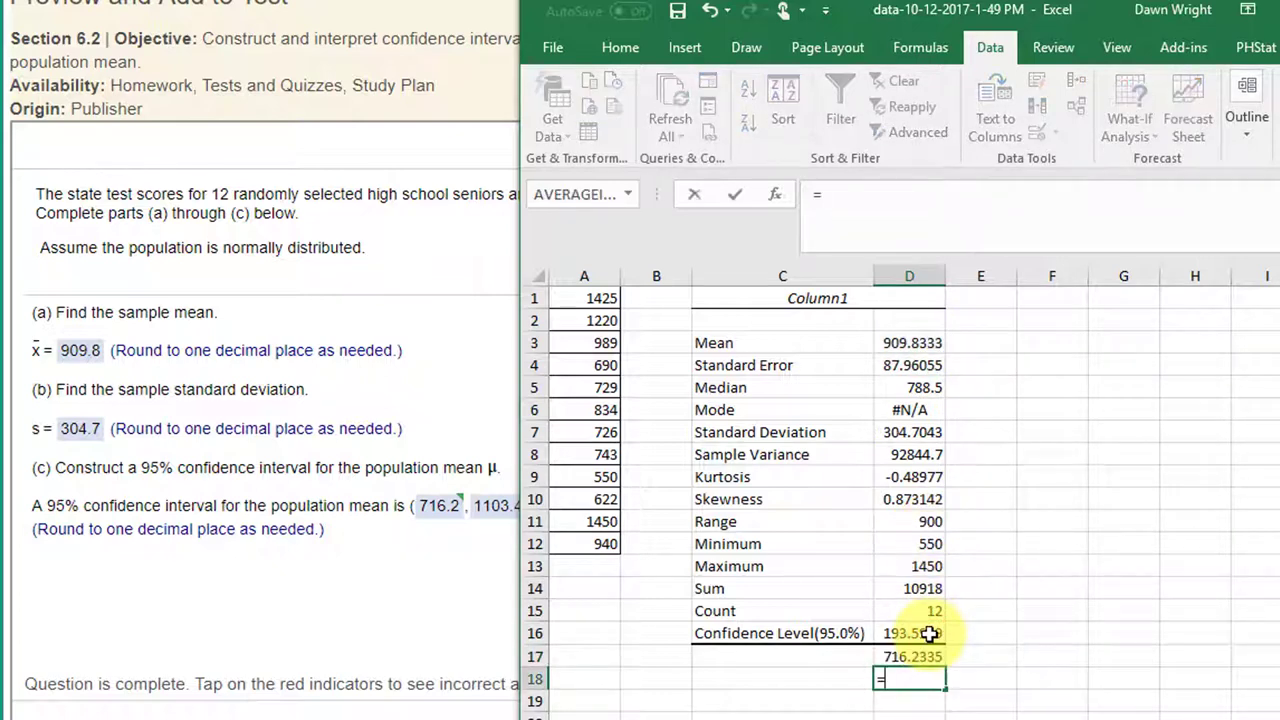
pyautogui.click(916, 343)
pyautogui.write('+')
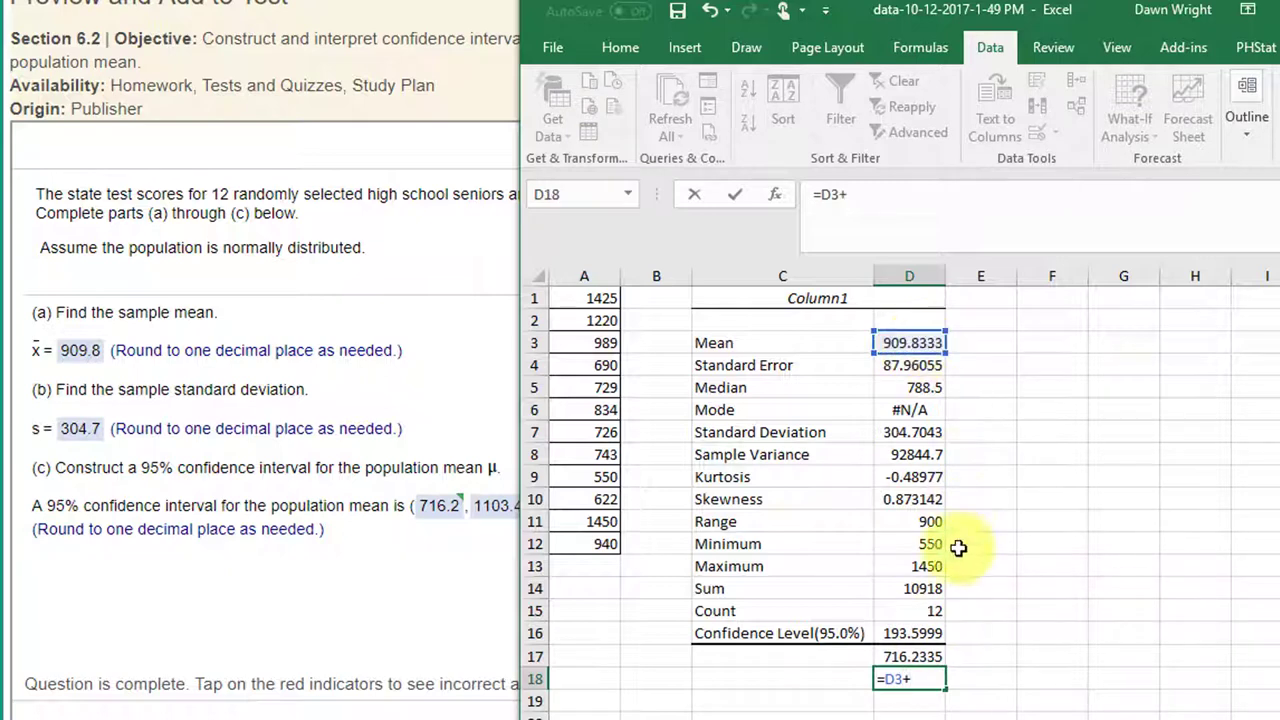
pyautogui.click(915, 635)
pyautogui.press('Return')
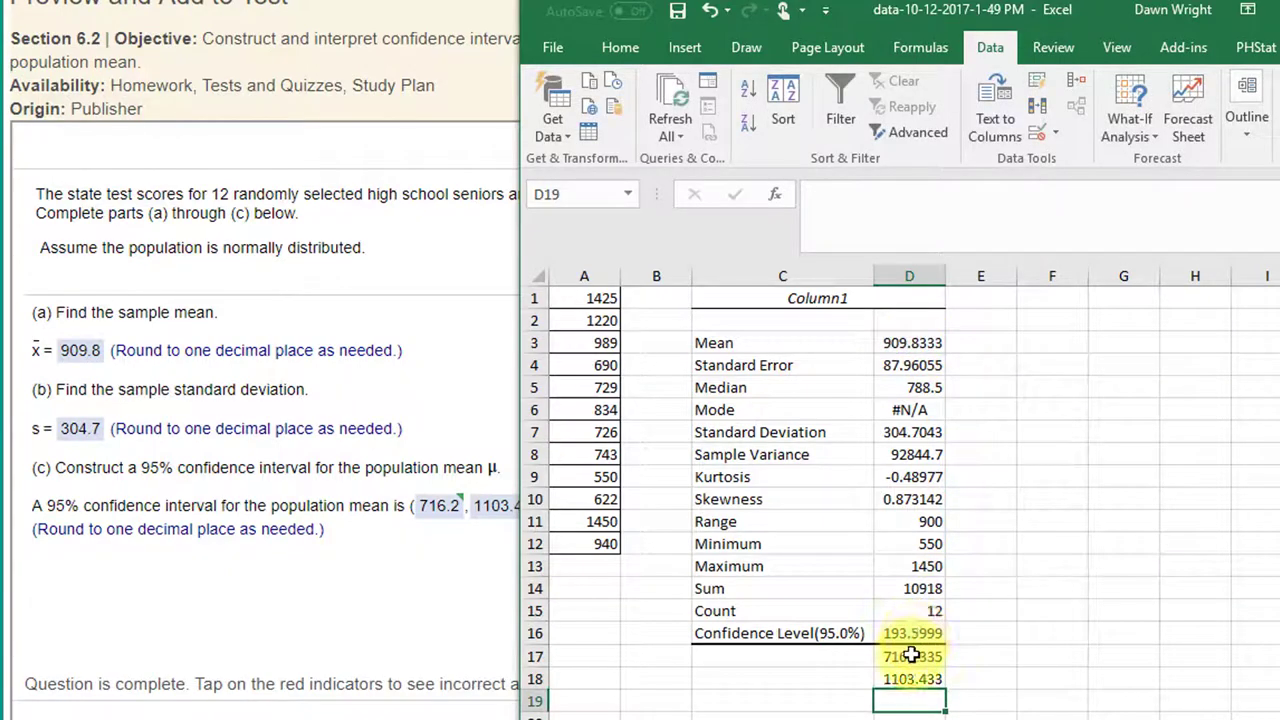